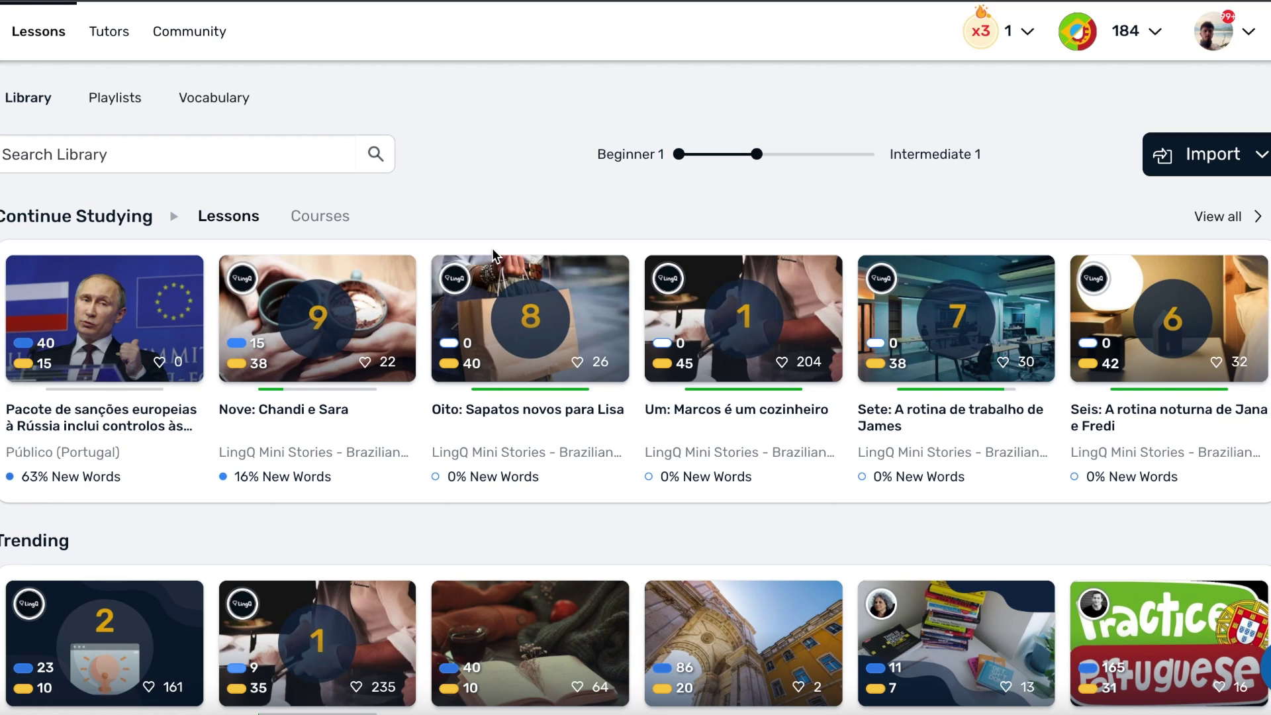
Import the Petrópolis news article from the News Feed and confirm continuing the import.
scroll(406, 448, "down", 8)
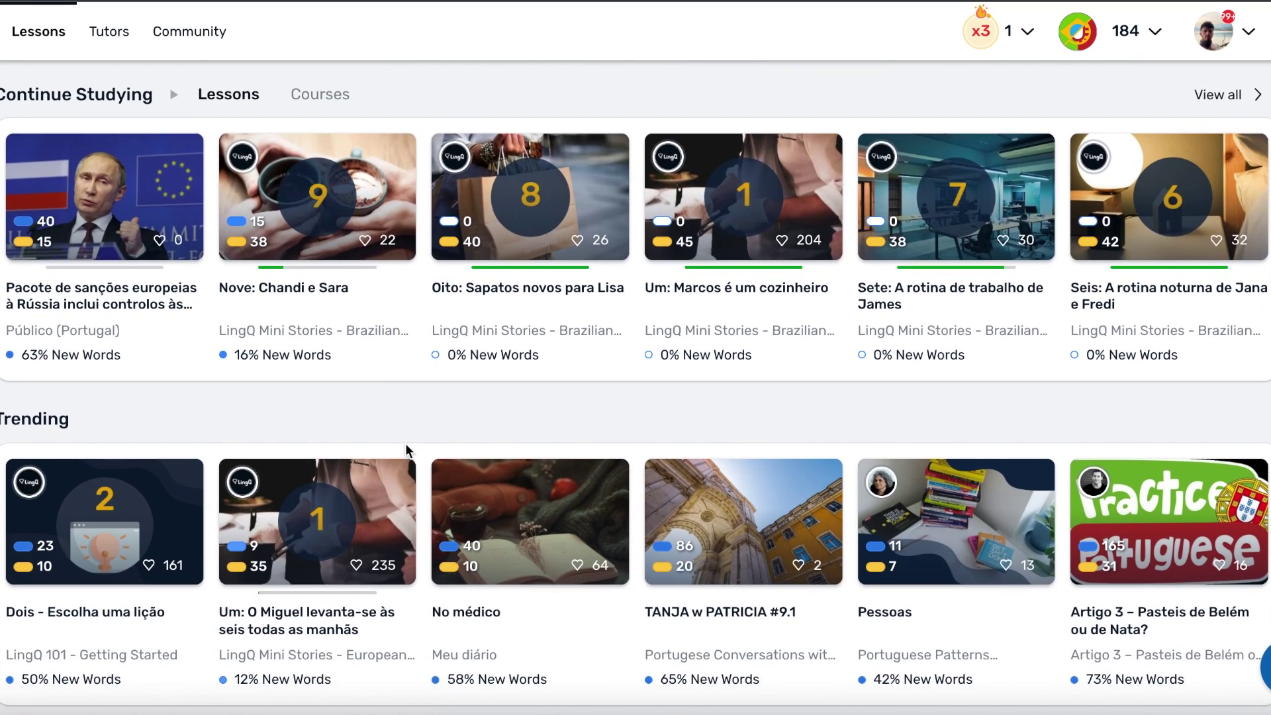
scroll(406, 450, "down", 10)
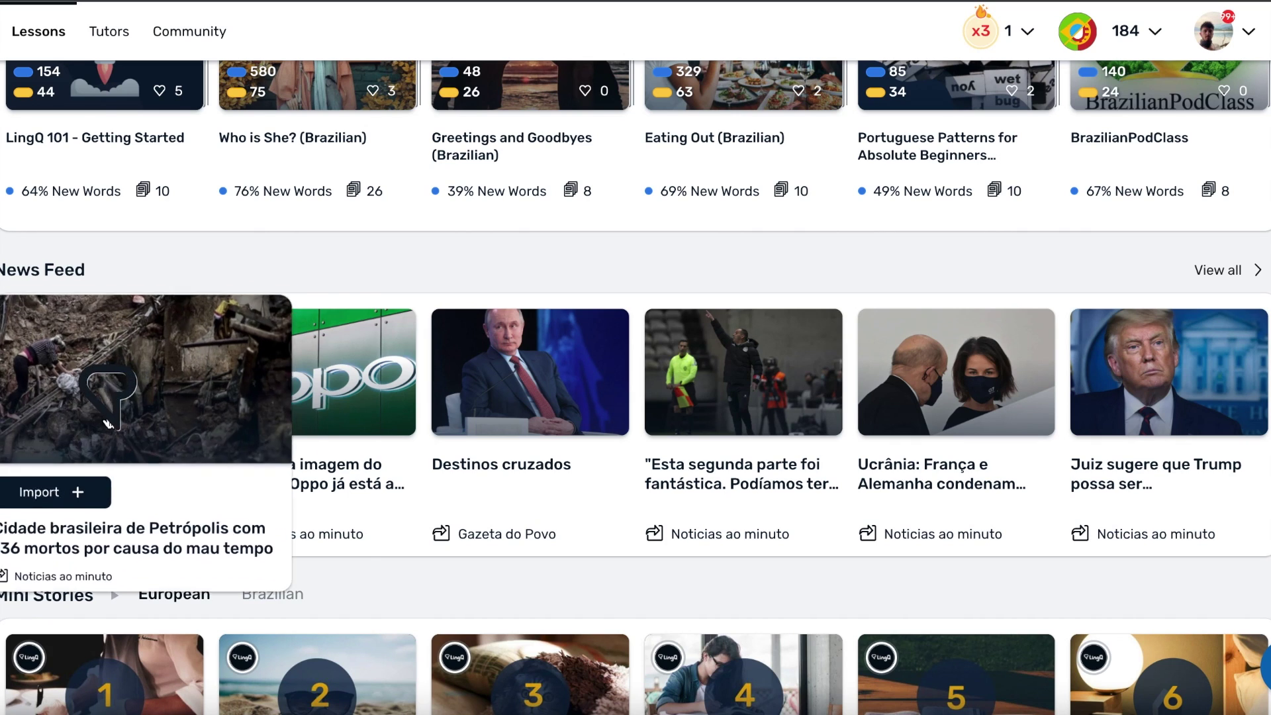
left_click(97, 512)
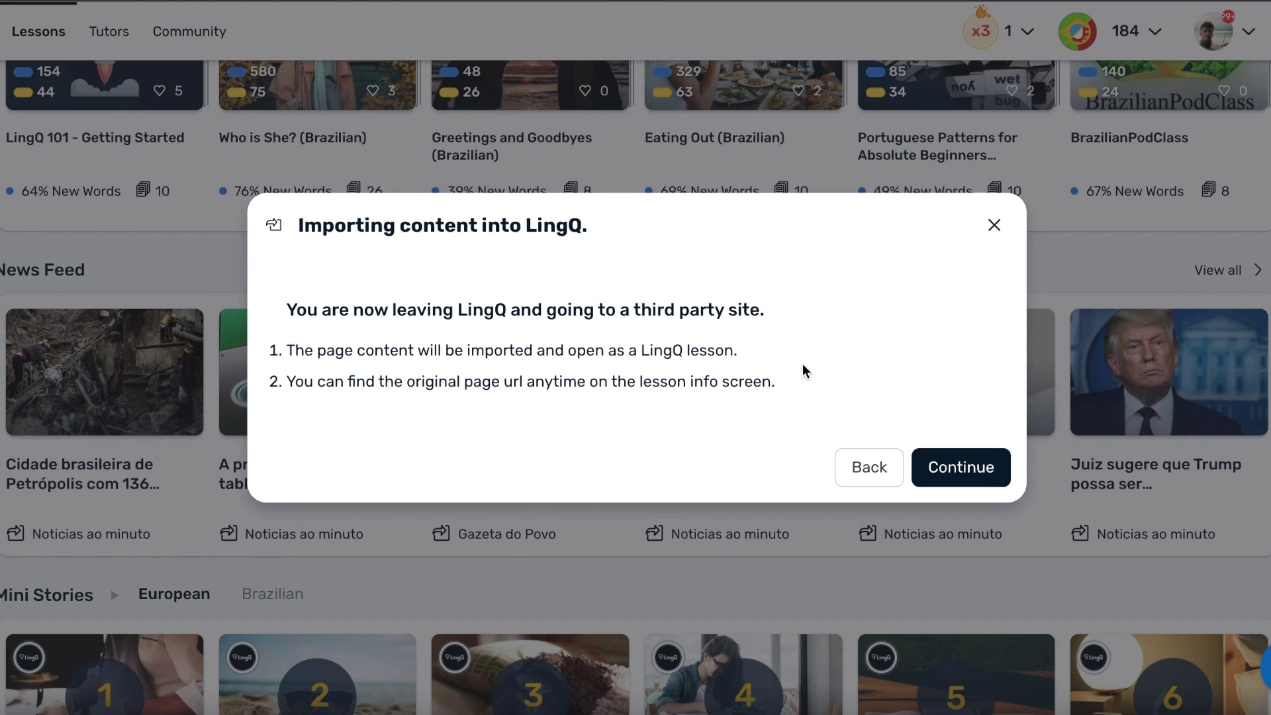
left_click(976, 469)
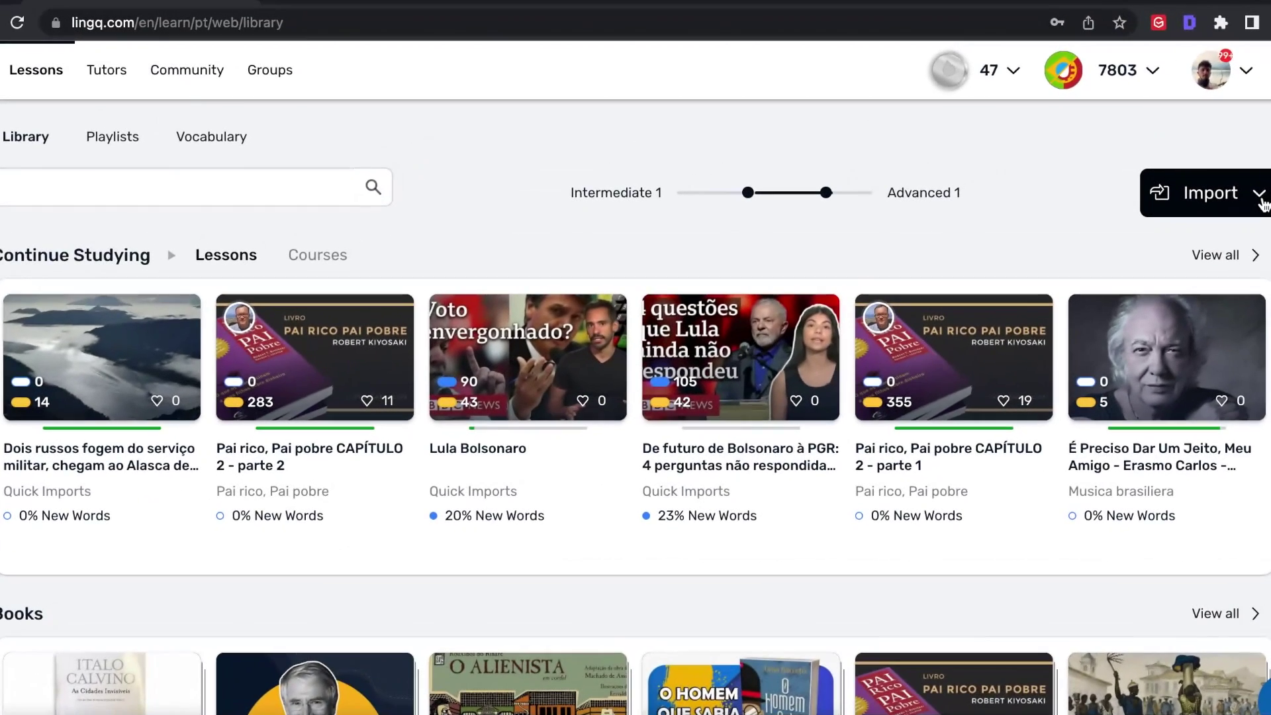
Follow the Install link for the LingQ Browser Extension from the Import dropdown.
left_click(1262, 199)
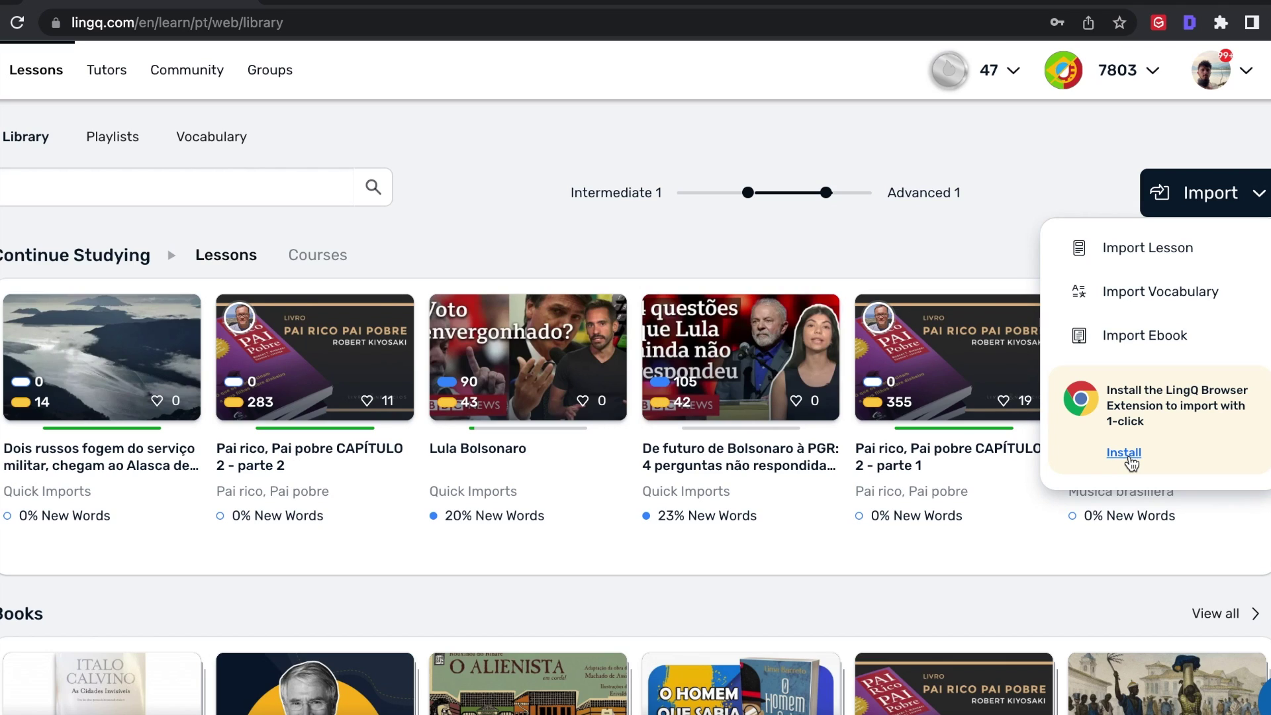
left_click(1125, 454)
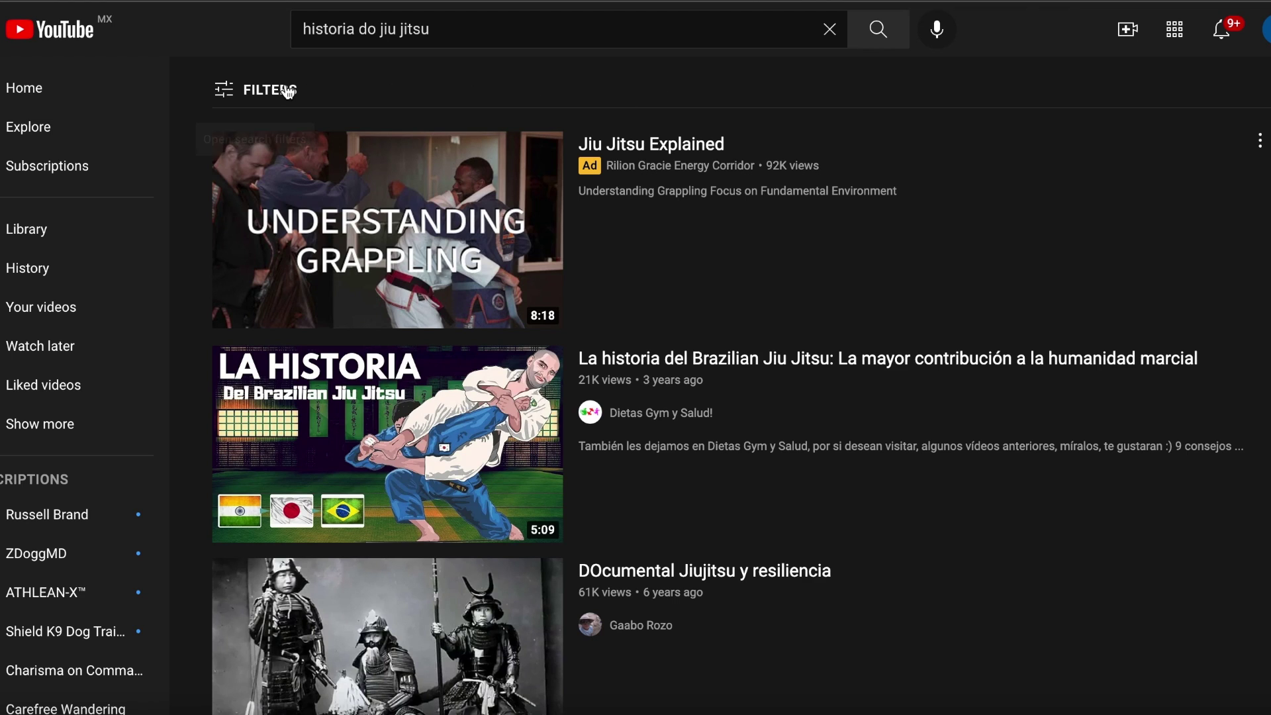
Filter the jiu-jitsu results to Subtitles/CC videos and open the GRACIE X FADDA video.
left_click(242, 96)
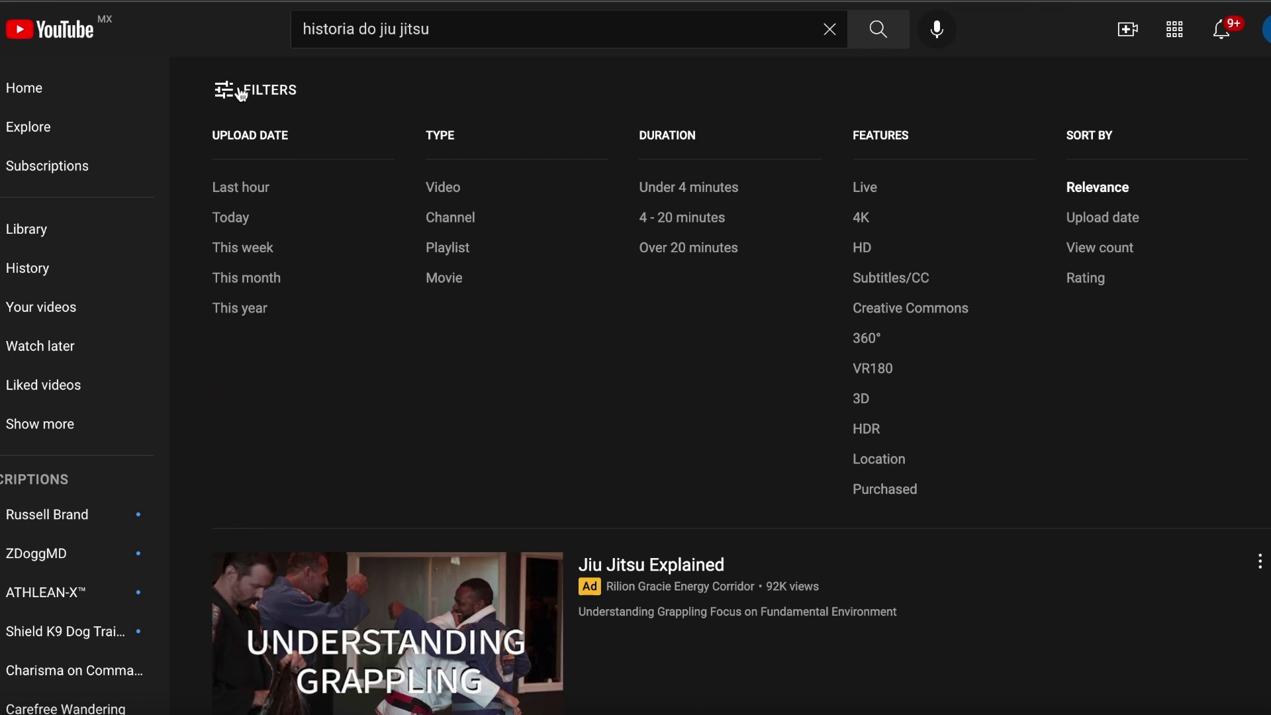
left_click(910, 282)
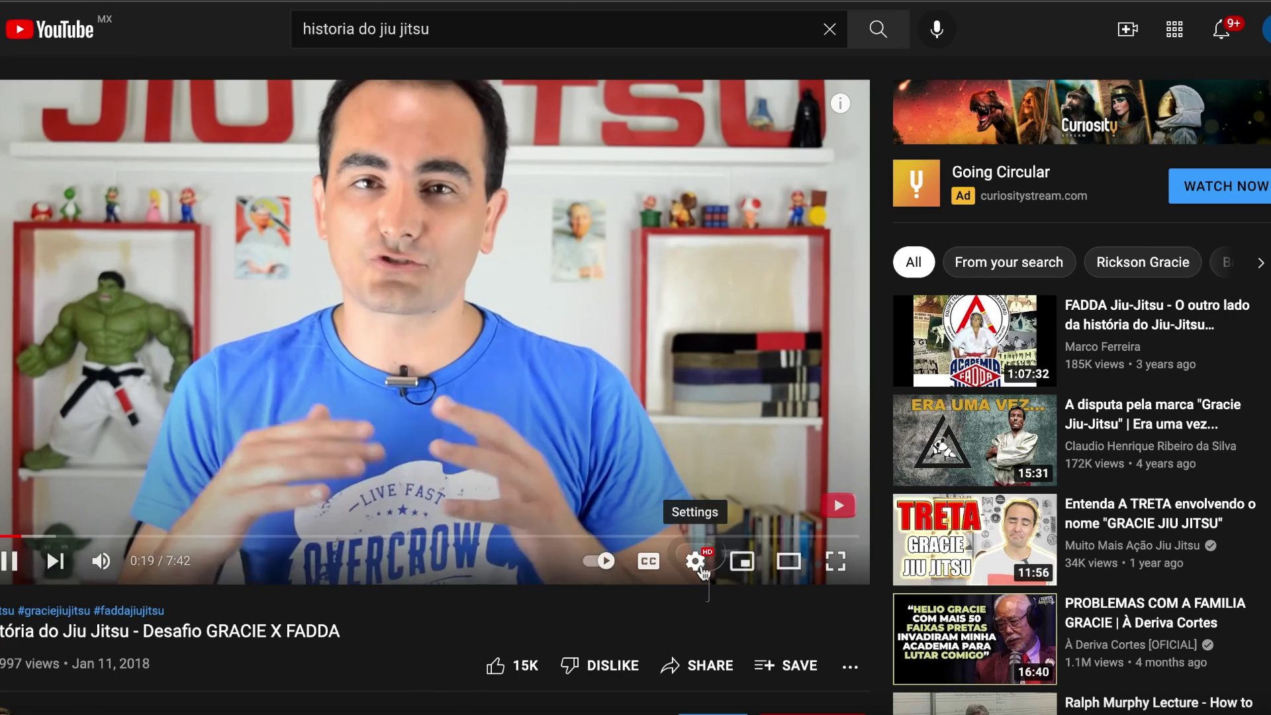
left_click(695, 561)
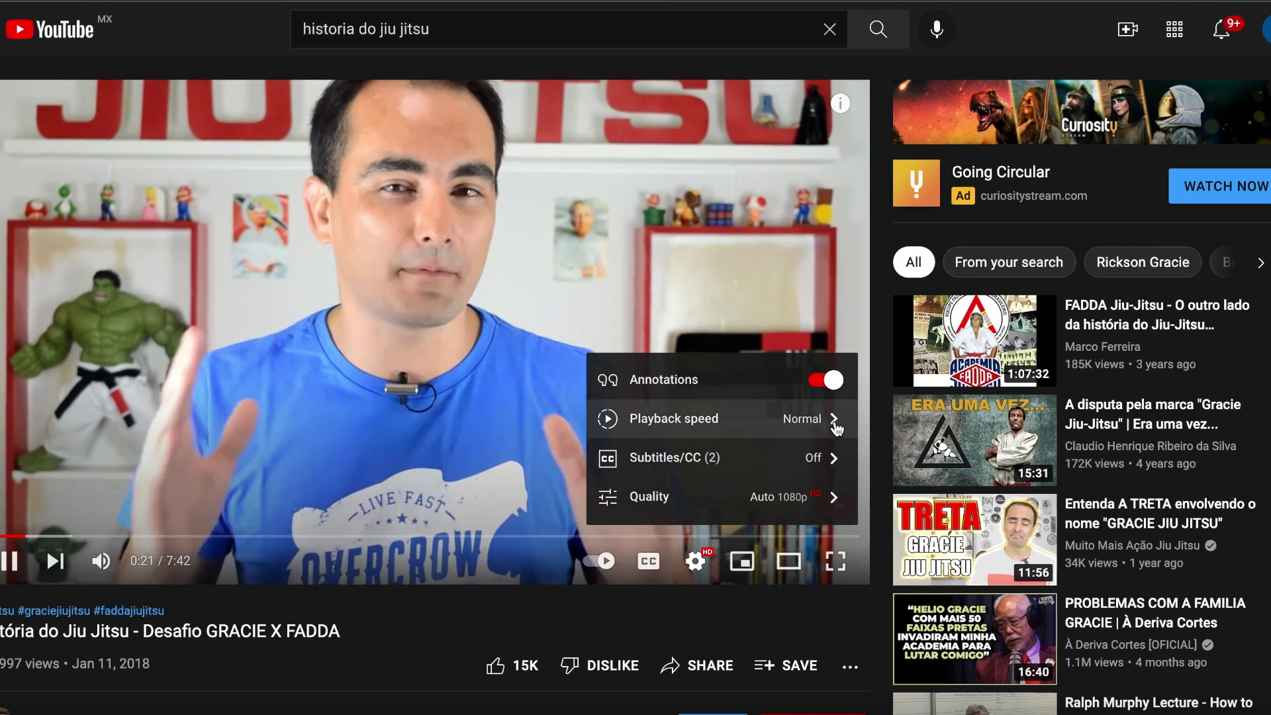
Turn on Portuguese subtitles, confirm playback speed stays Normal, and pause the video.
left_click(830, 456)
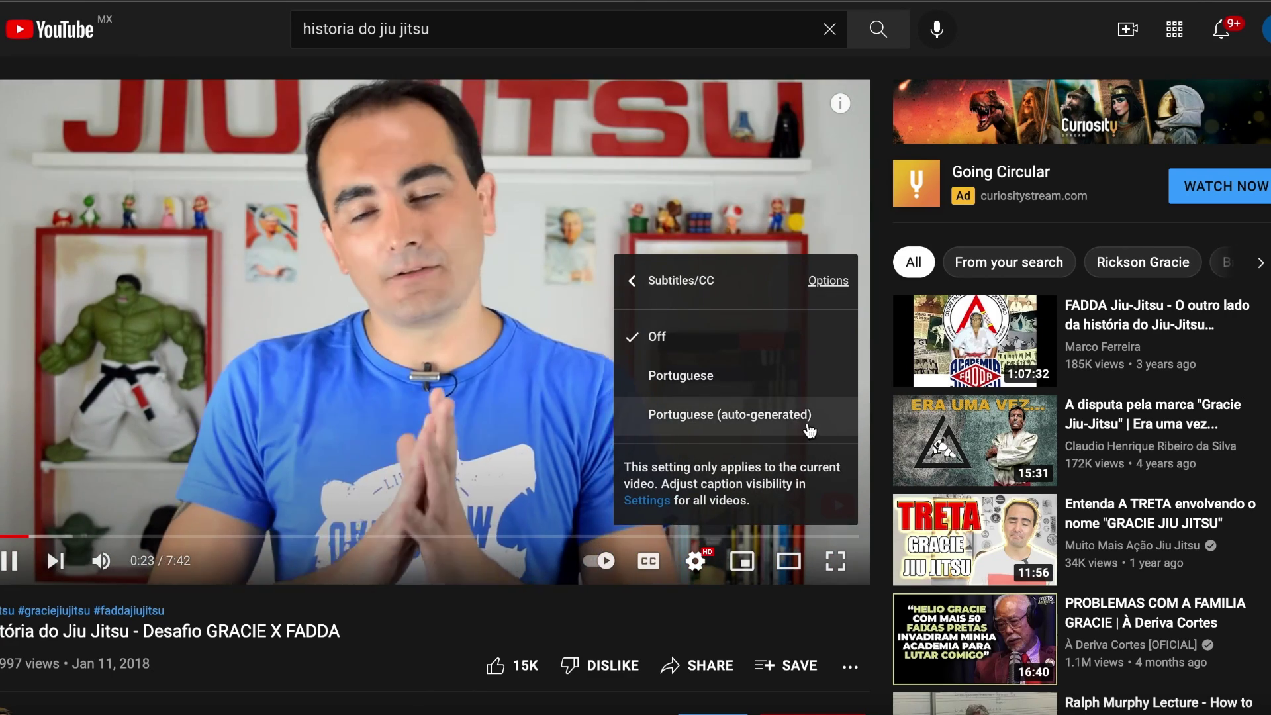
left_click(788, 386)
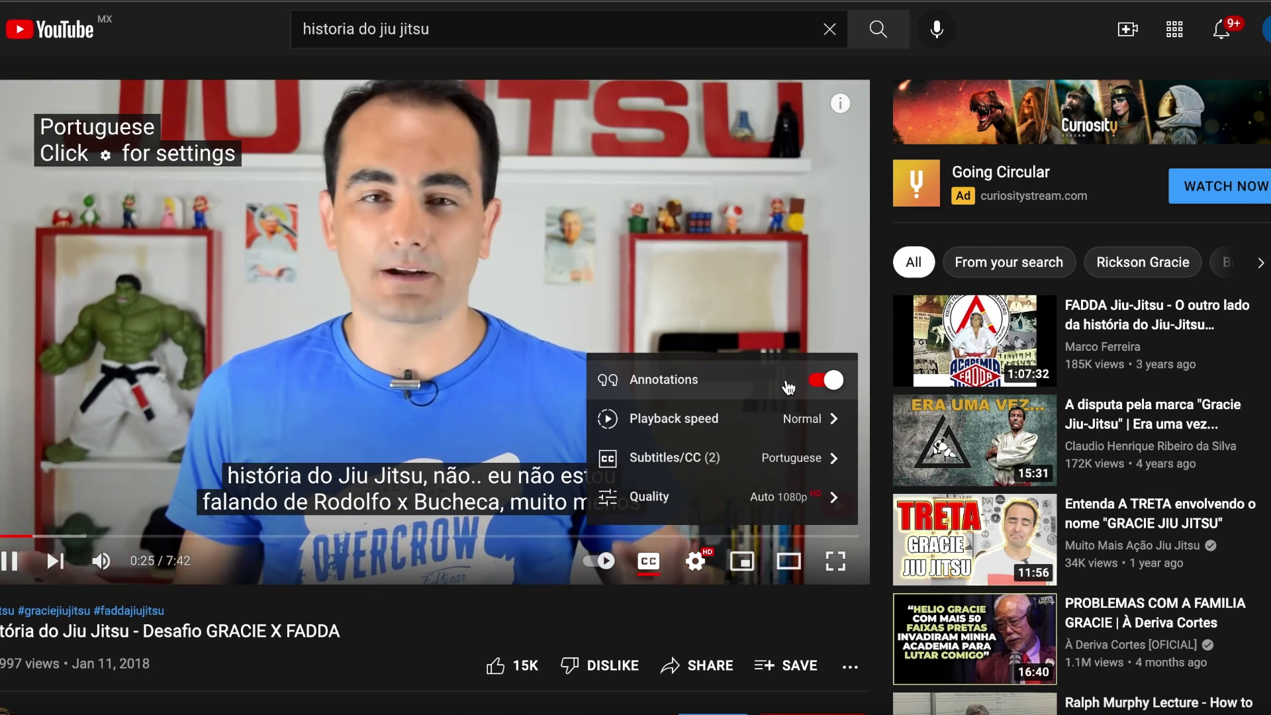
key("XF86AudioRaiseVolume")
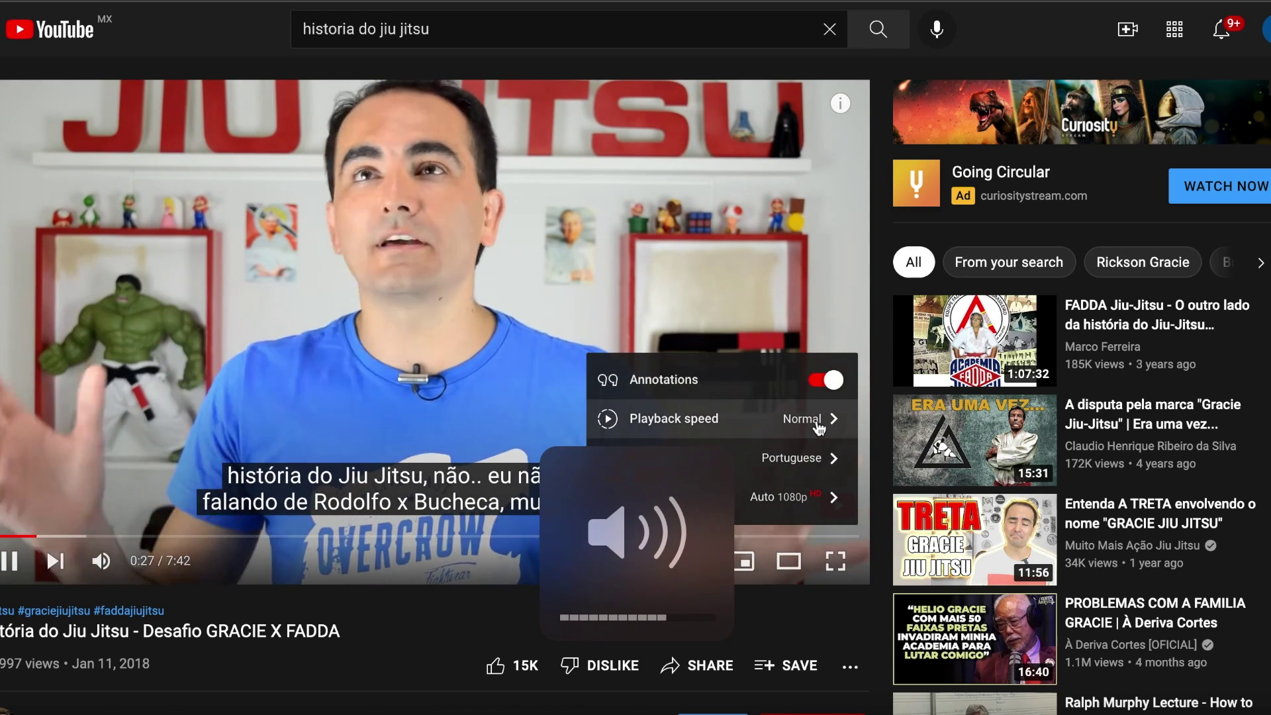
left_click(821, 416)
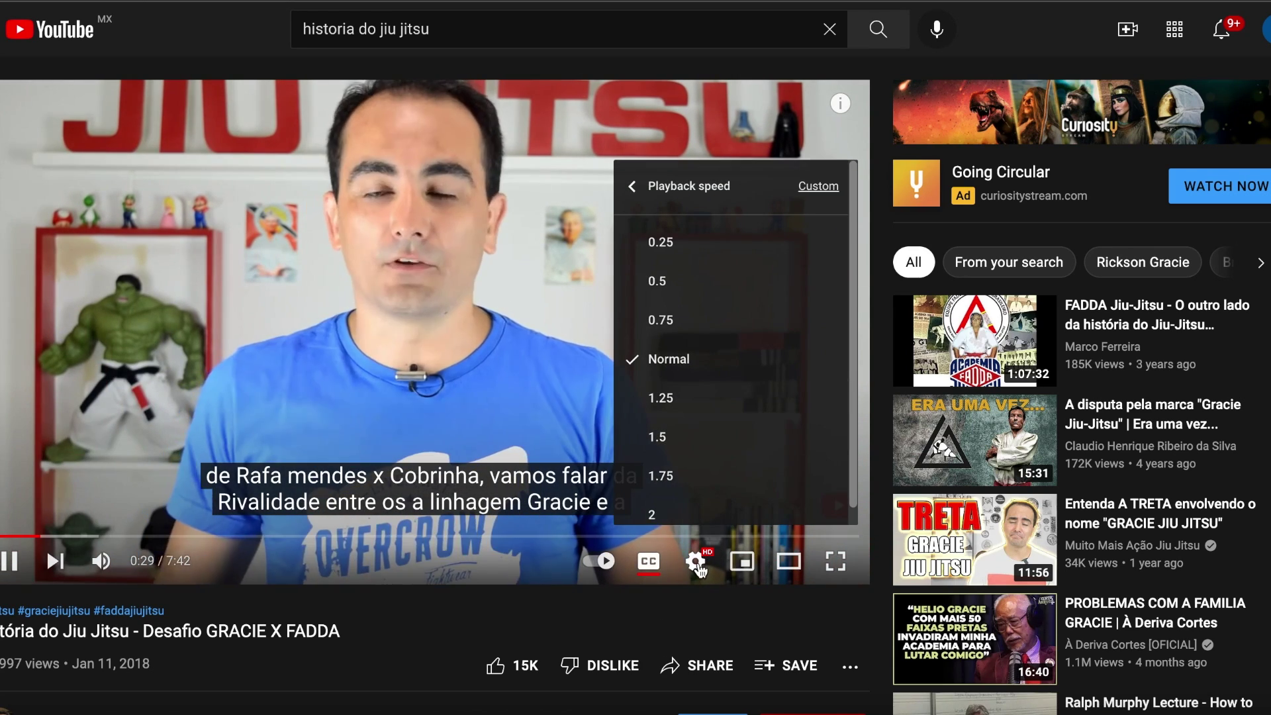
left_click(695, 562)
left_click(697, 561)
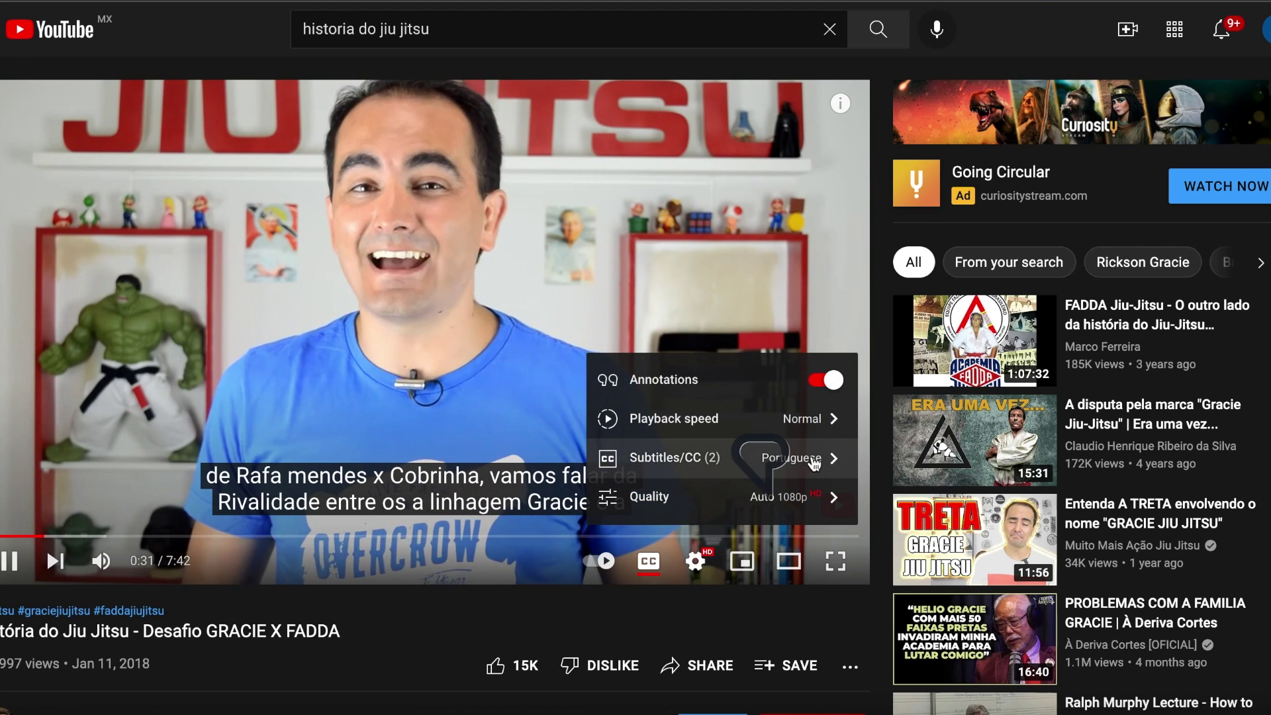
left_click(804, 455)
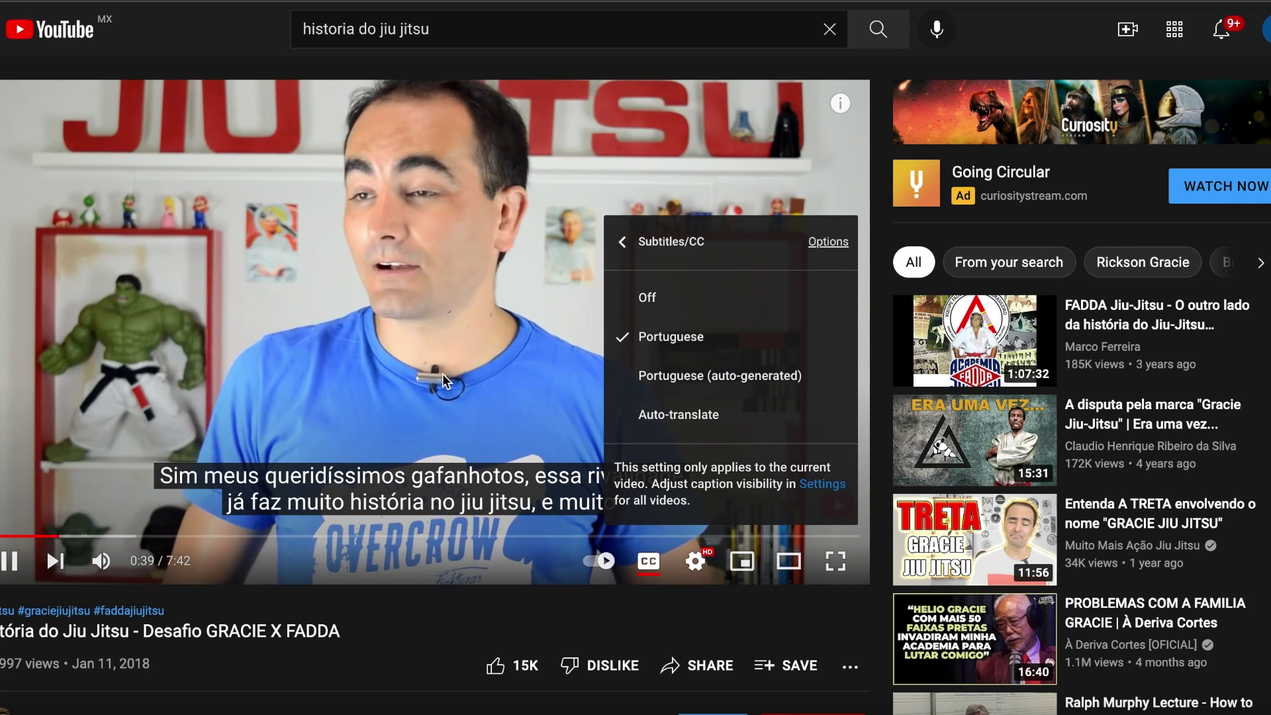
left_click(371, 322)
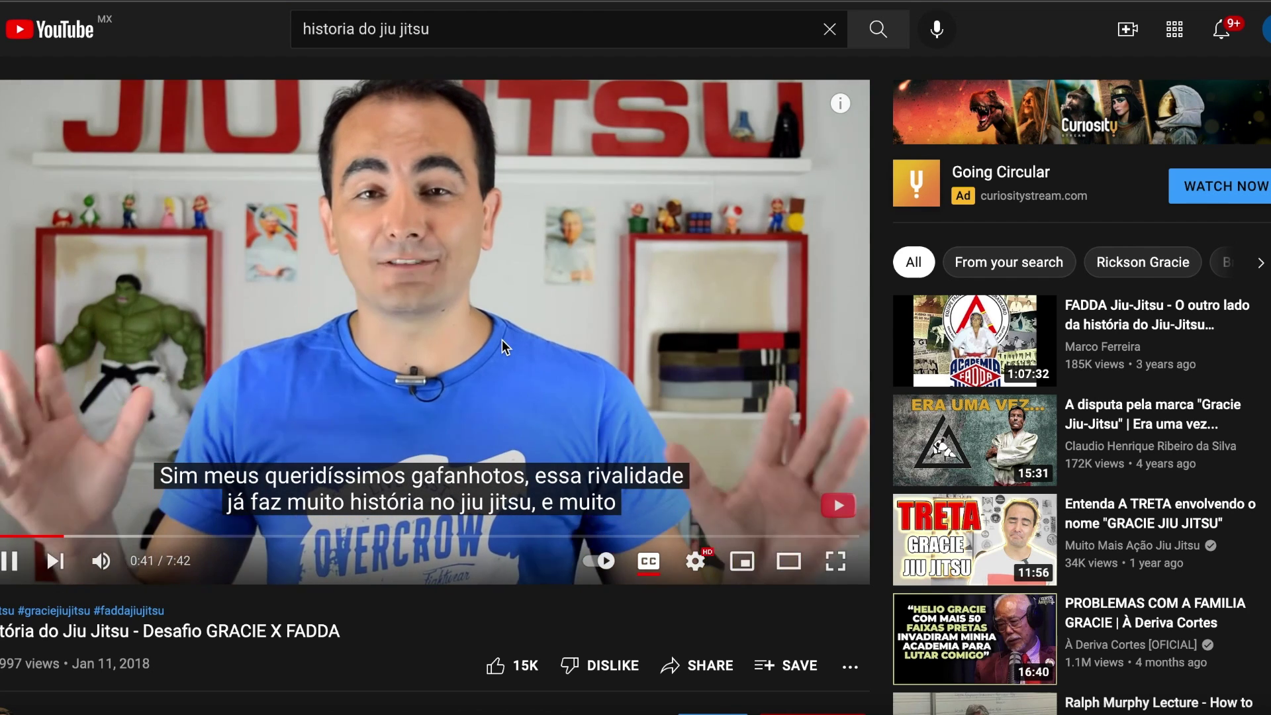
left_click(502, 339)
Recheck the subtitle language choices and leave the video paused at 0:41.
scroll(547, 397, "down", 1)
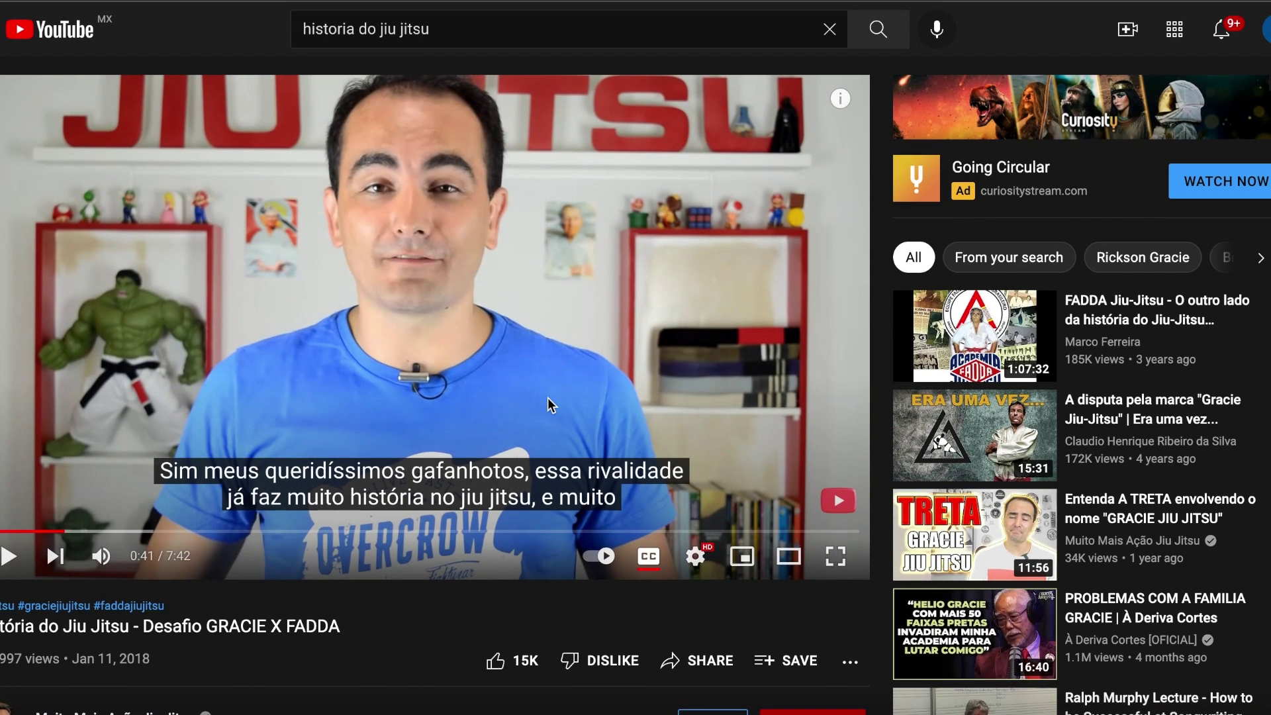
scroll(547, 398, "down", 1)
scroll(548, 399, "down", 1)
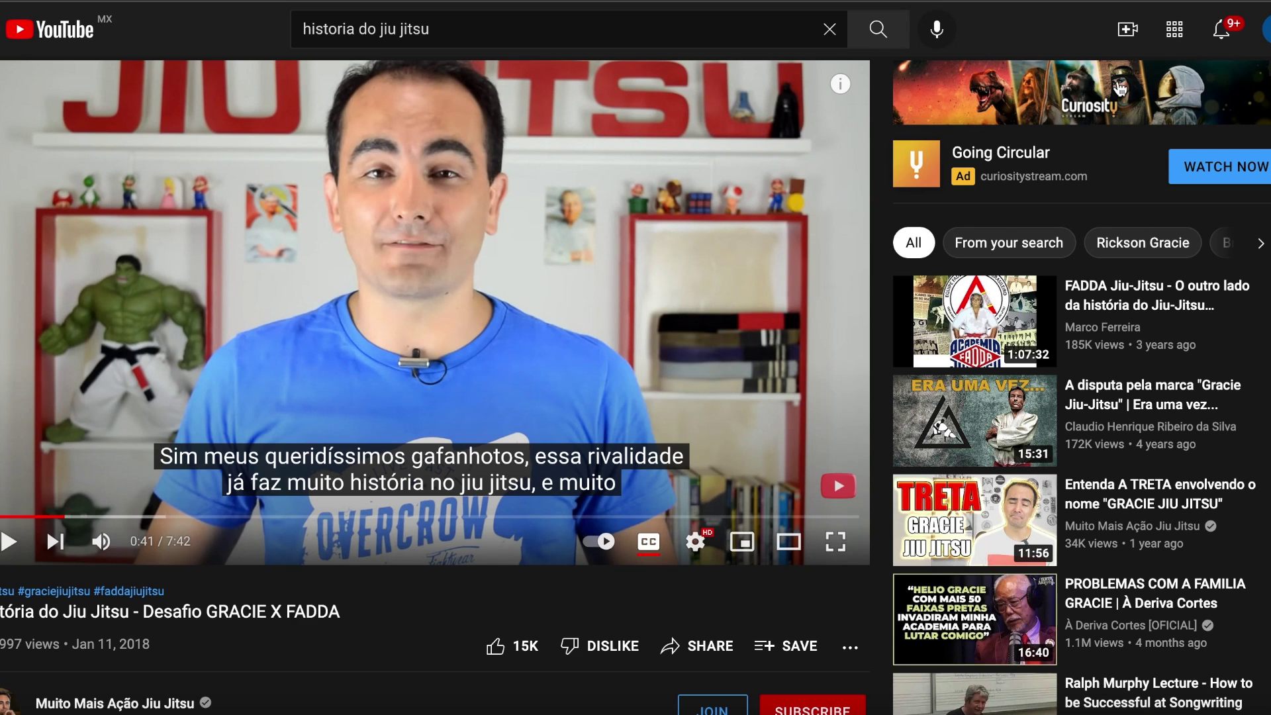
scroll(1119, 88, "up", 2)
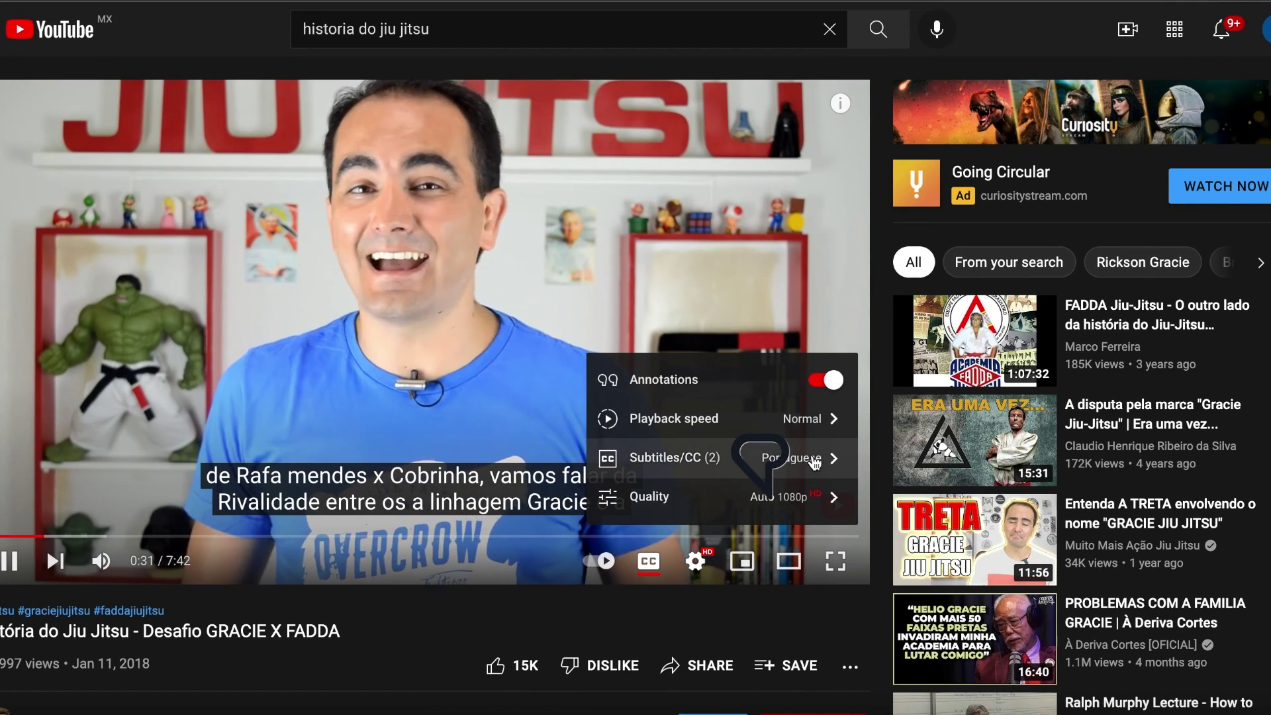
left_click(815, 462)
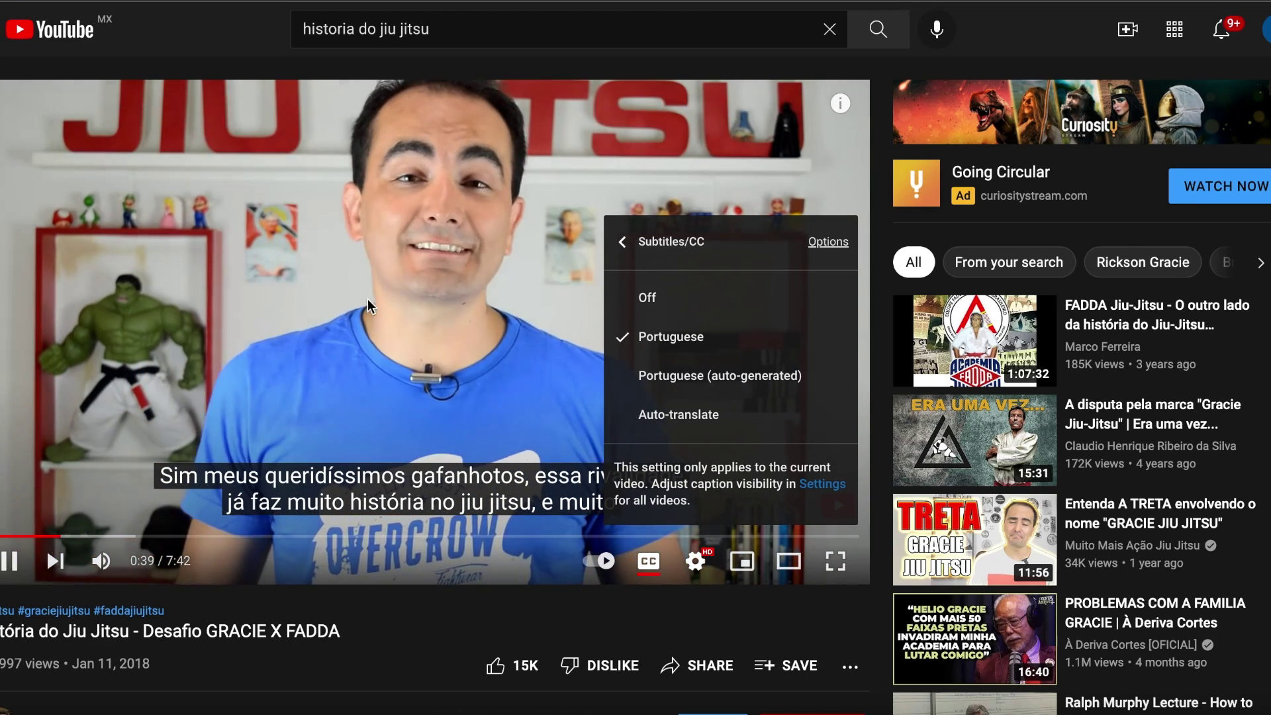
left_click(438, 379)
left_click(503, 345)
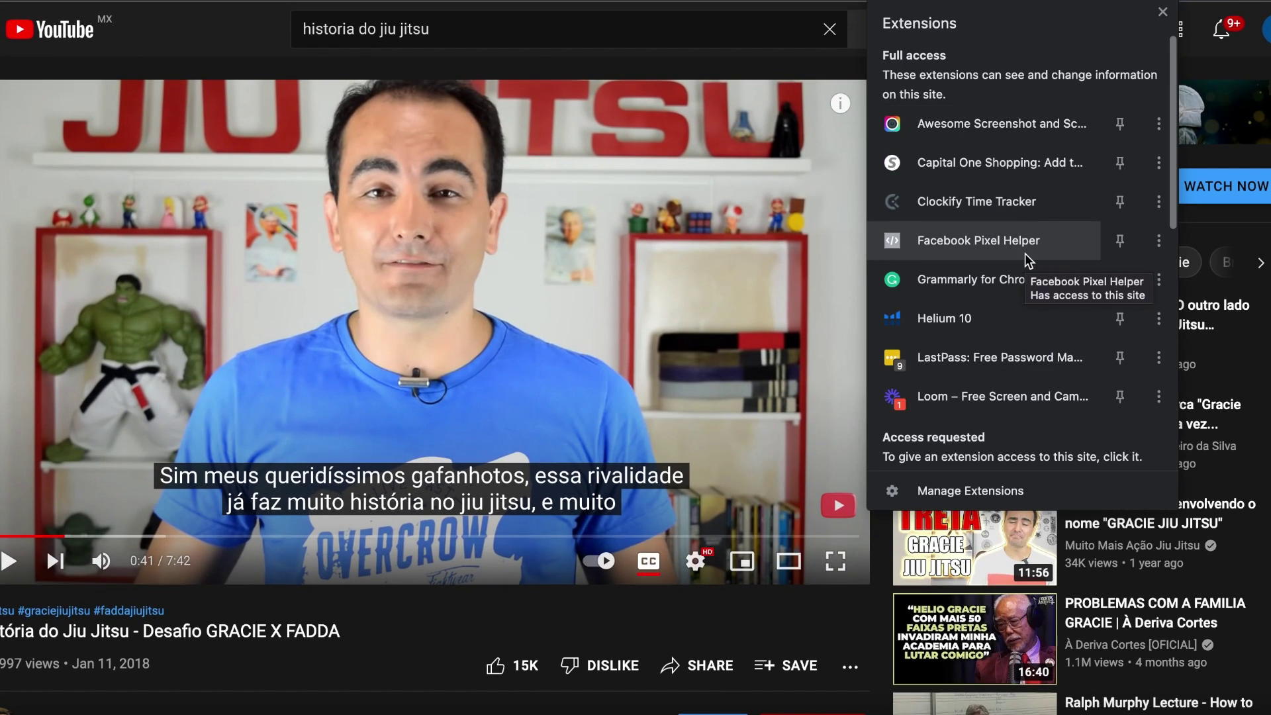
Use LingQ Importer to import the video as a Portuguese lesson into a new course, then open it.
scroll(1027, 259, "down", 5)
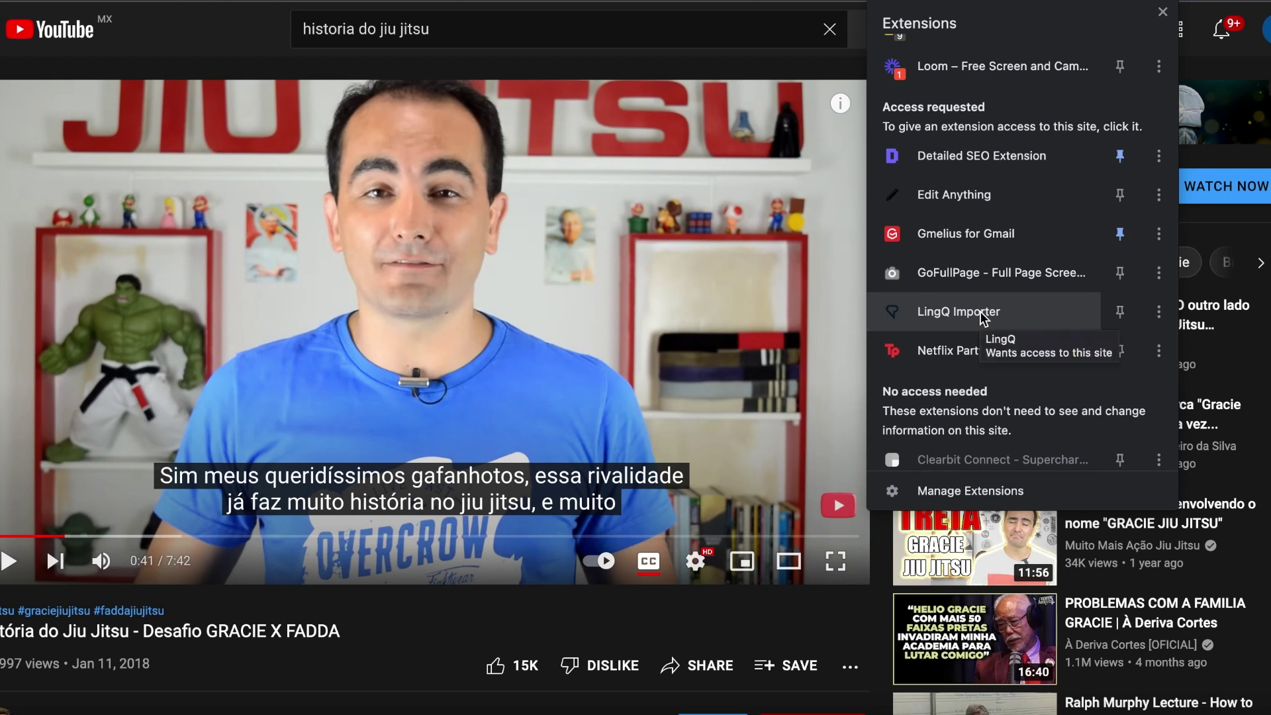
left_click(984, 318)
left_click(1026, 223)
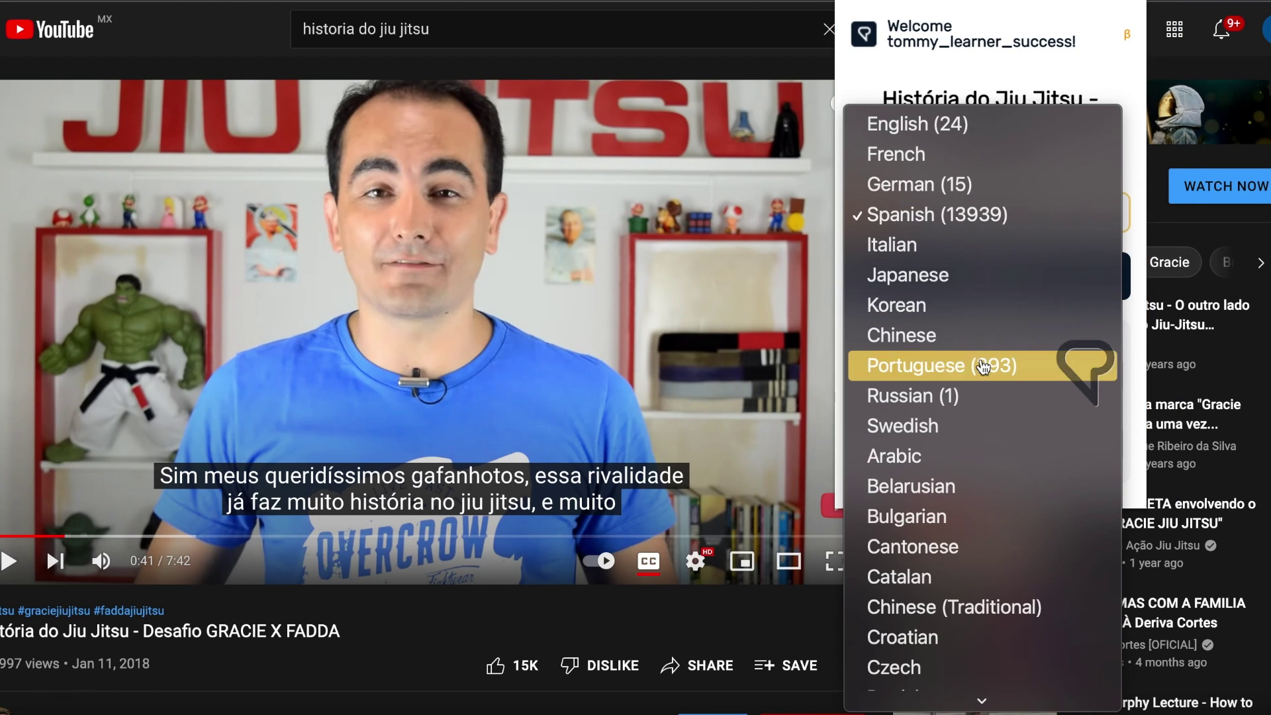
left_click(985, 366)
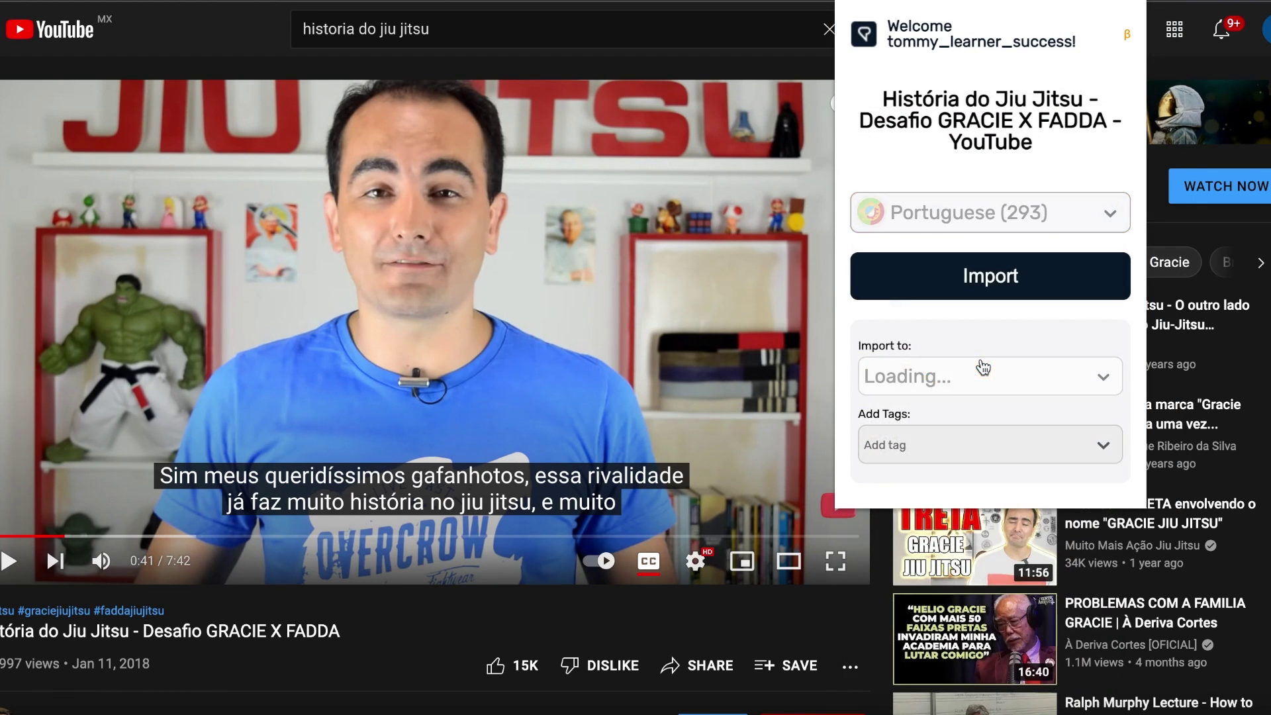
left_click(1023, 379)
left_click(1002, 440)
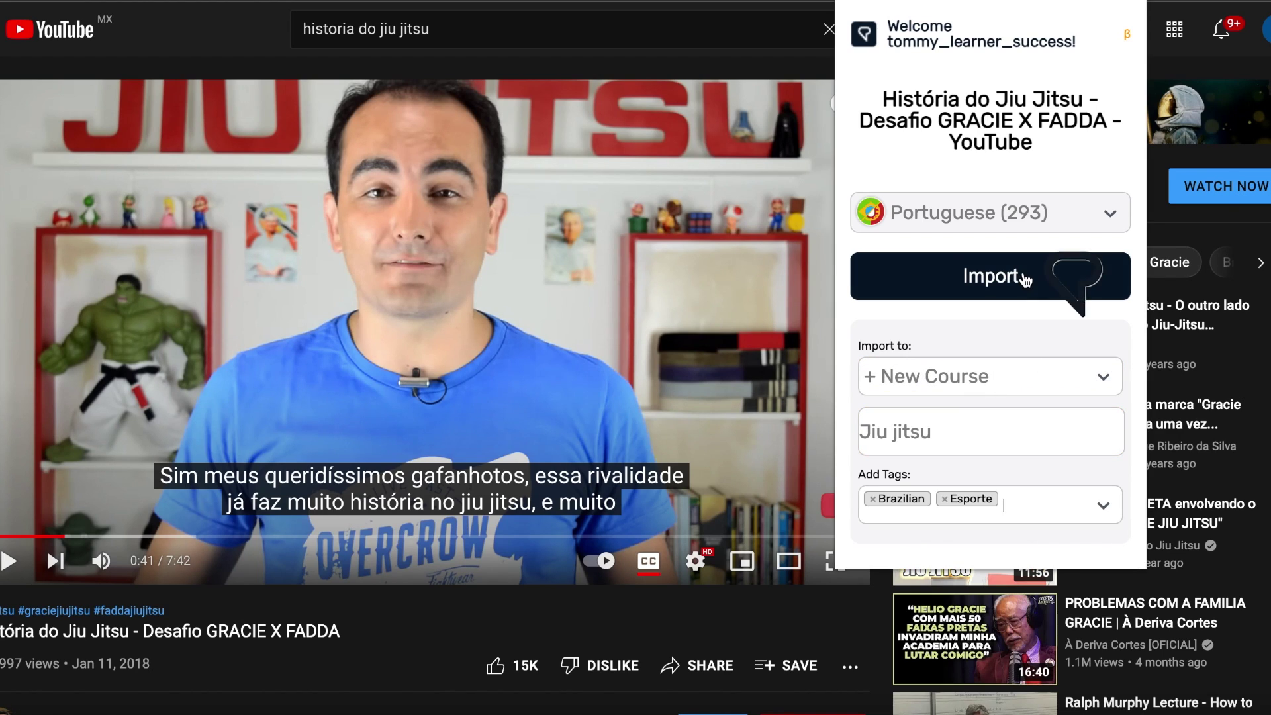
left_click(1027, 276)
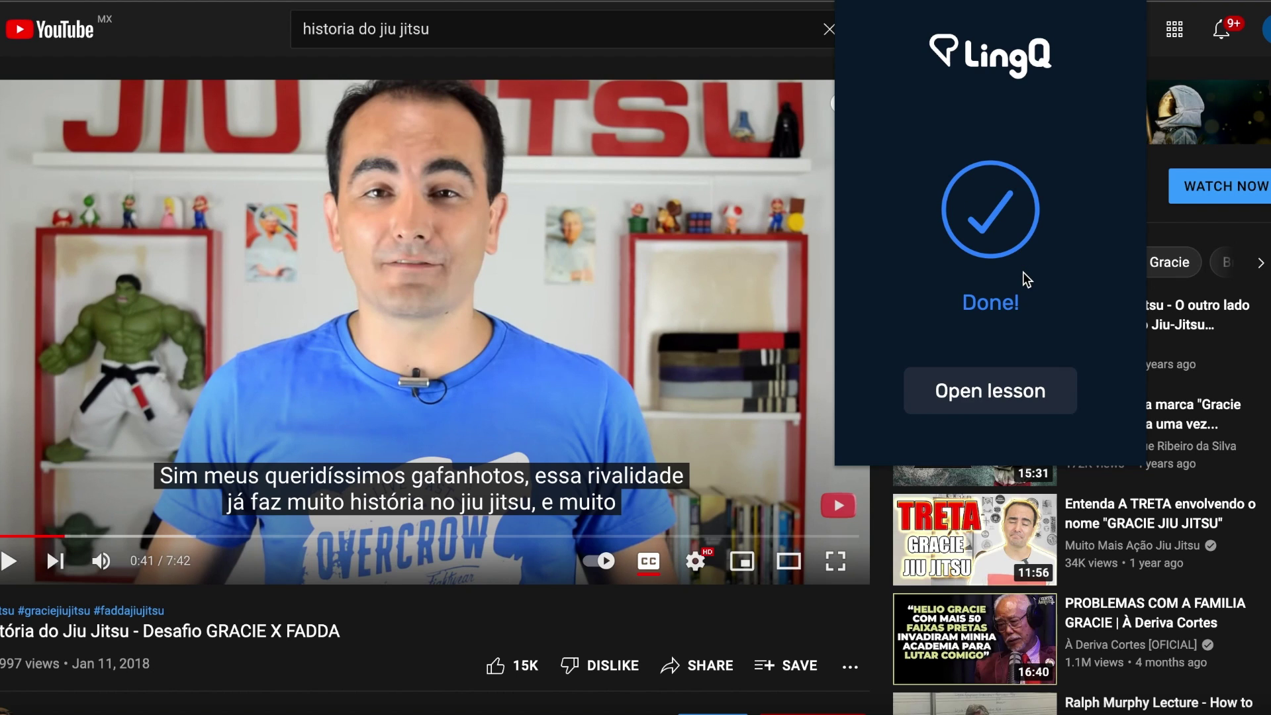
left_click(1014, 386)
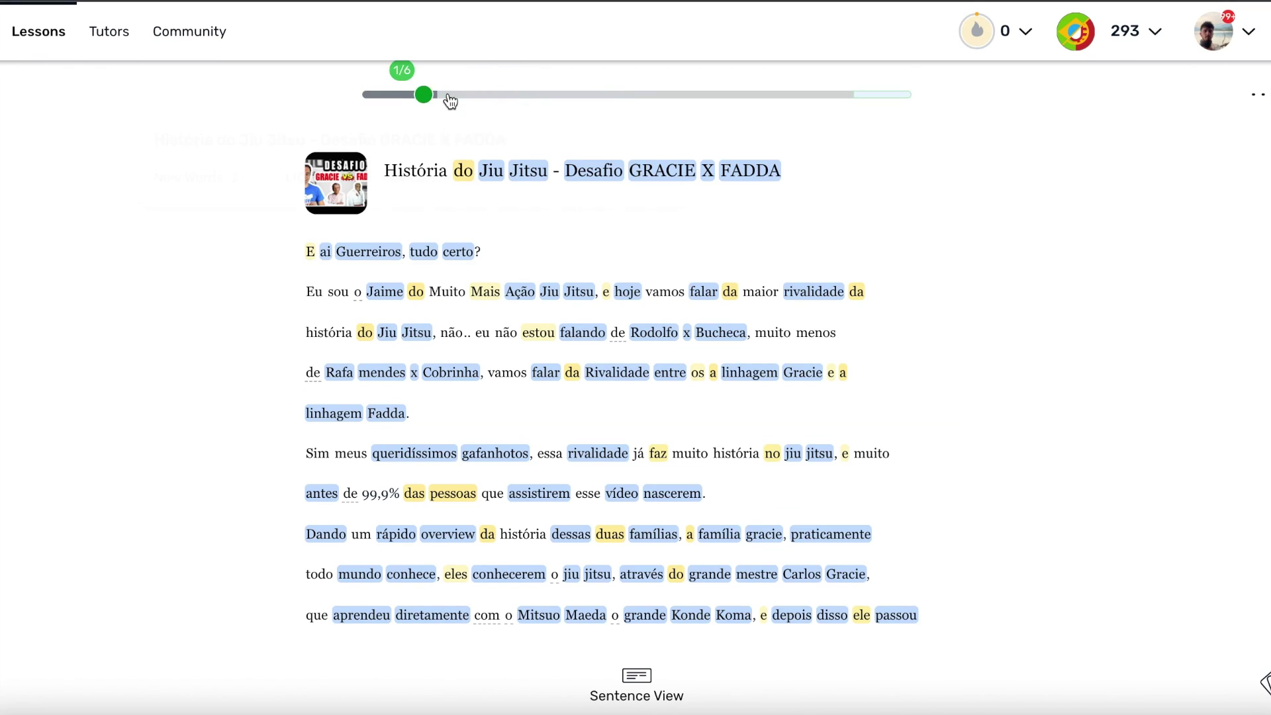
Play the jiu-jitsu lesson's video, close it, and return to the lesson library.
mouse_move(450, 101)
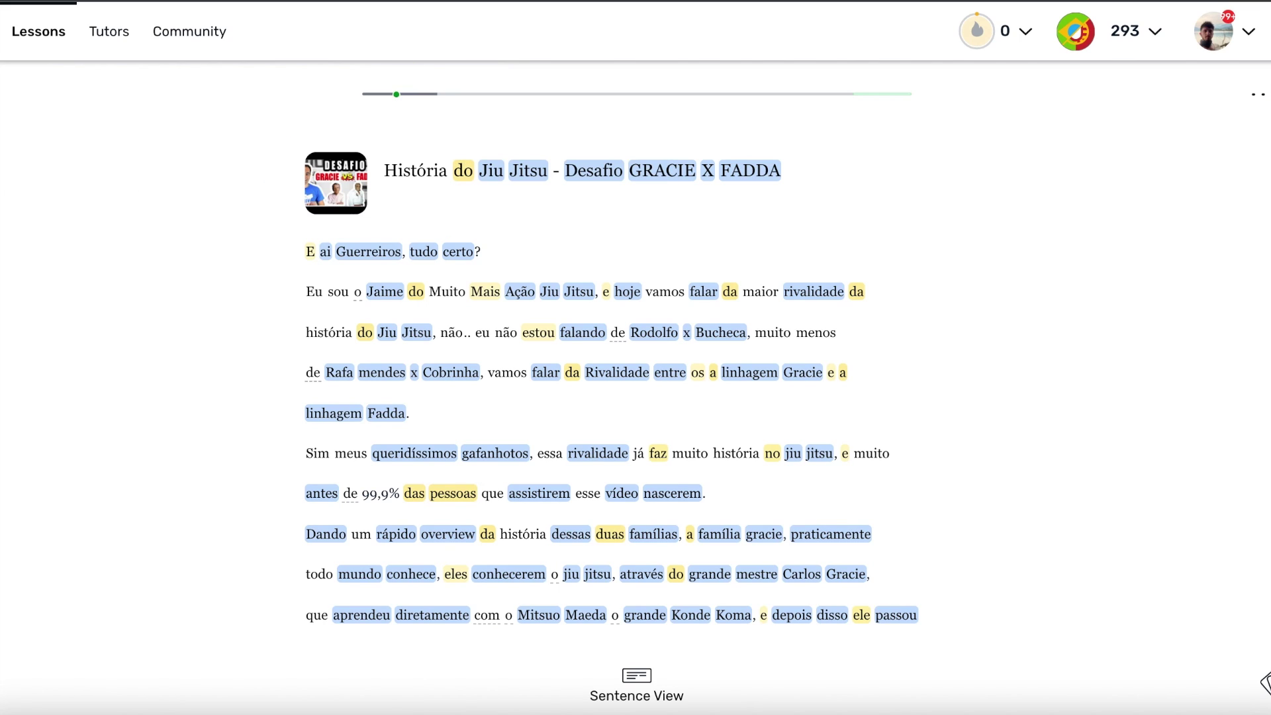
left_click(336, 183)
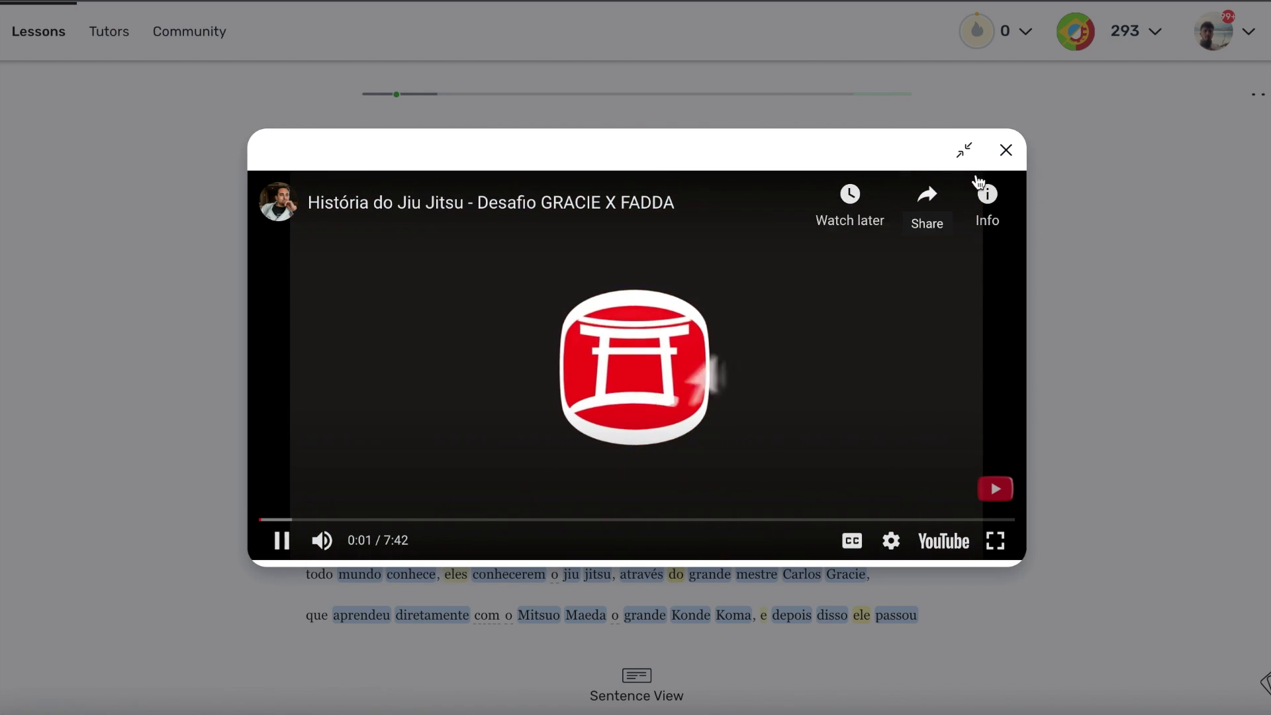
left_click(1007, 152)
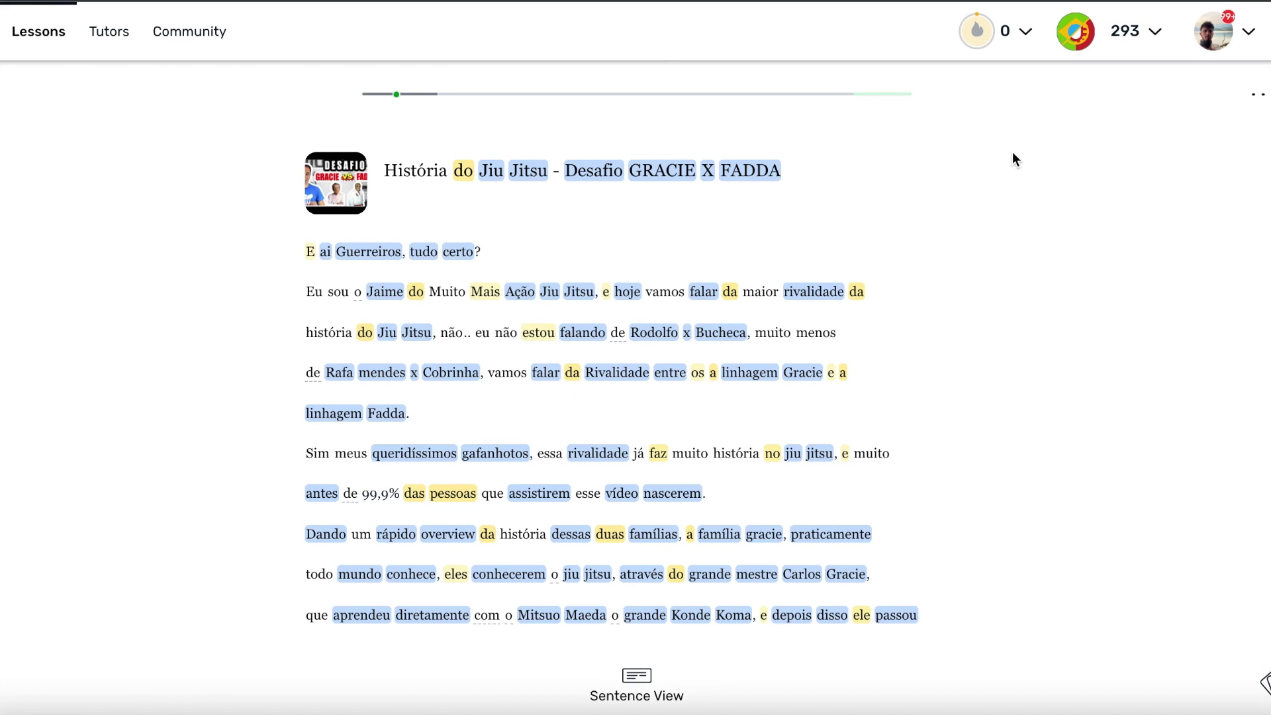
key("alt+Left")
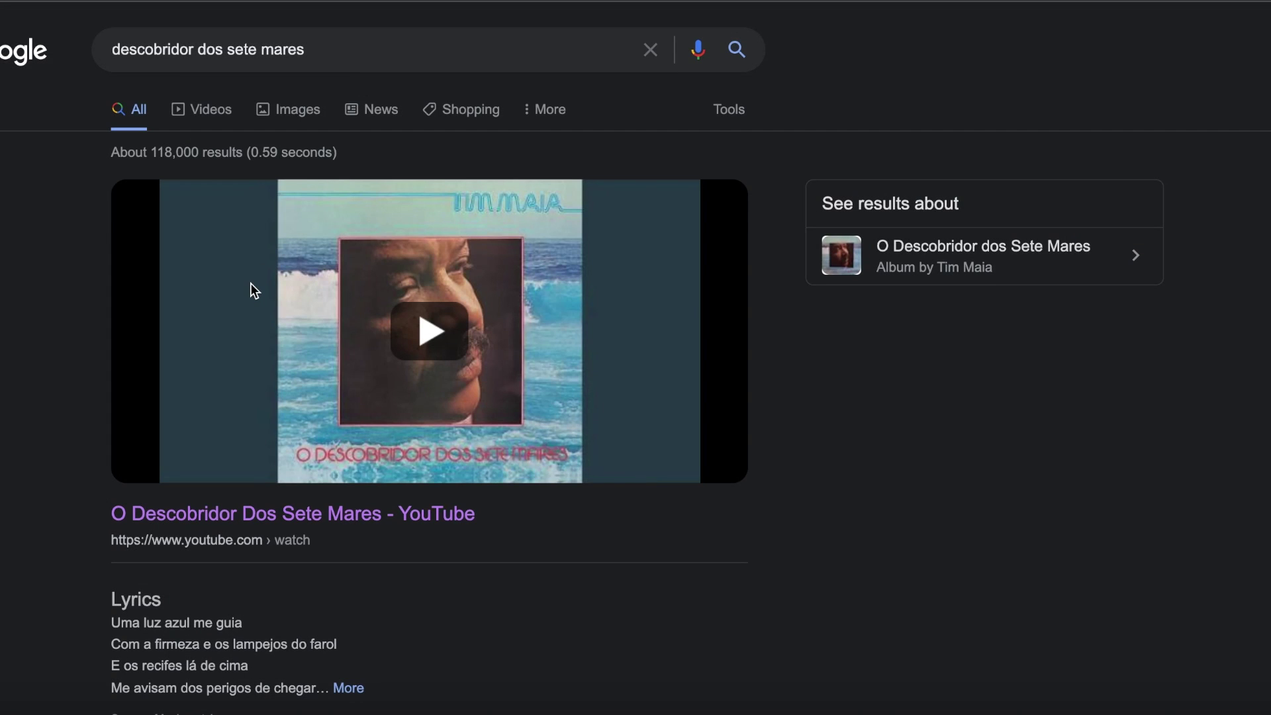
Select and copy the Google result title 'O Descobridor Dos Sete Mares'.
scroll(251, 285, "down", 2)
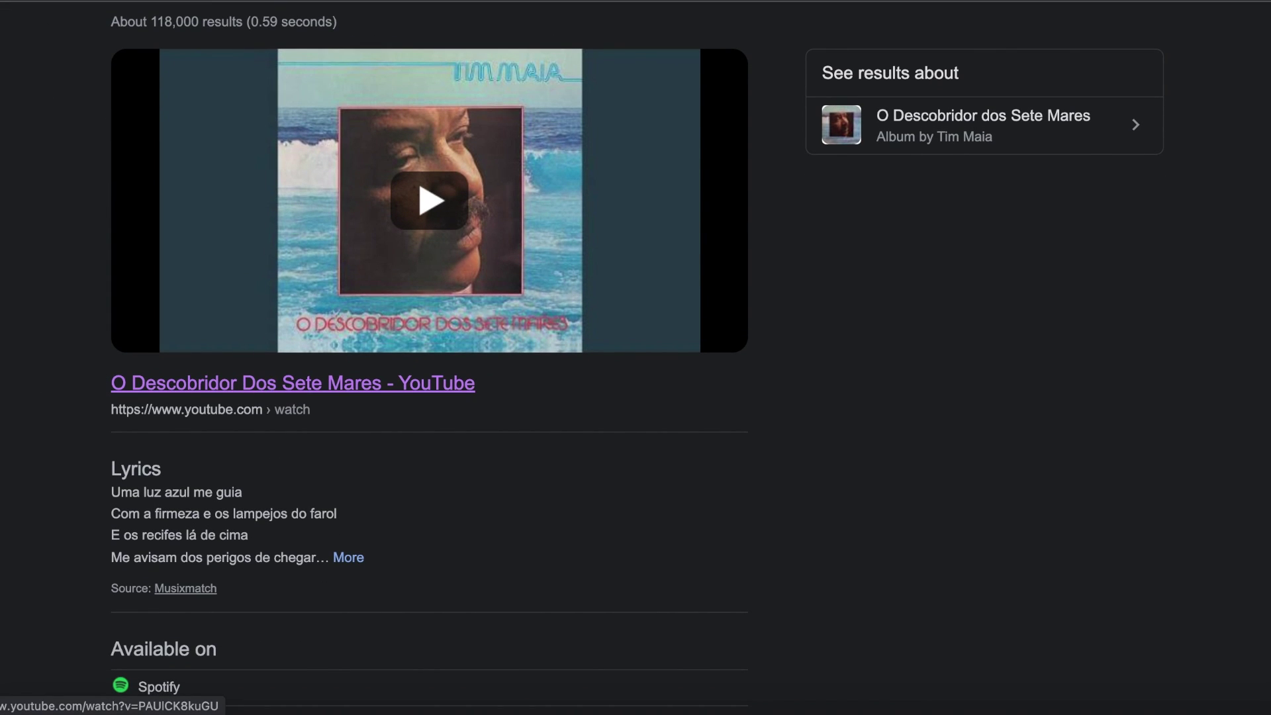
left_click_drag(91, 384, 233, 383)
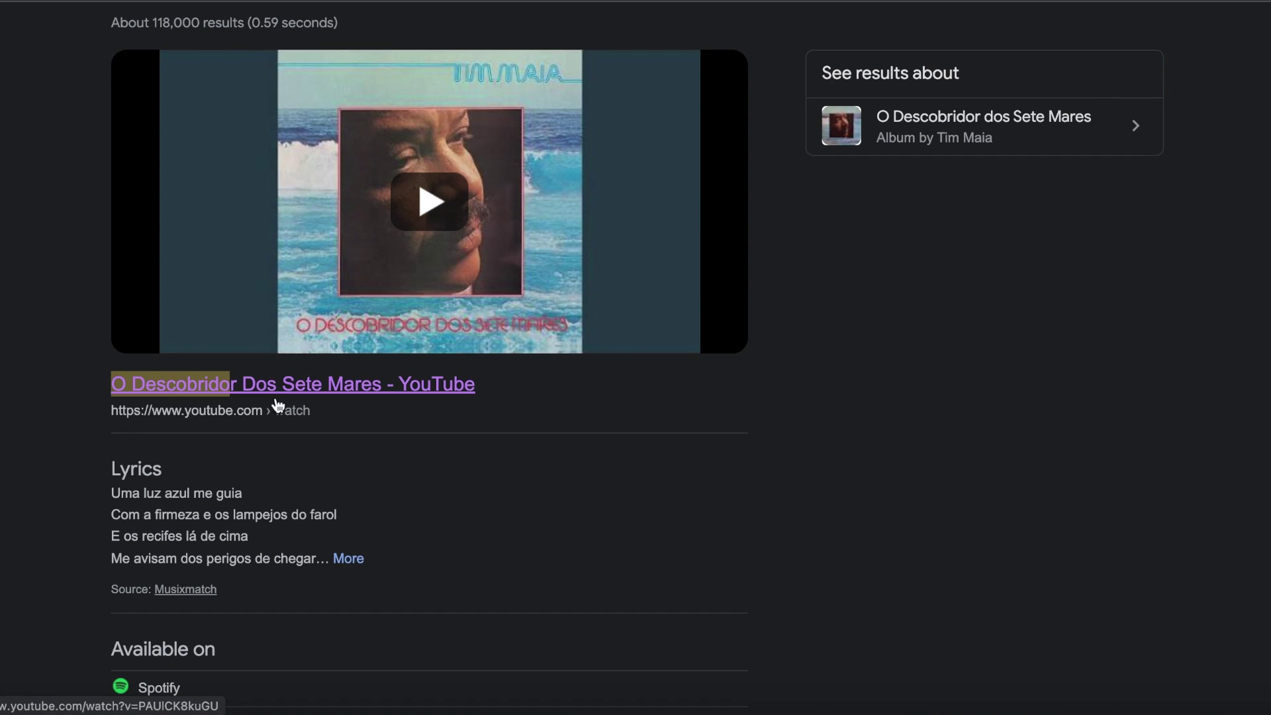
left_click(52, 400)
left_click_drag(82, 389, 379, 386)
key("ctrl+c")
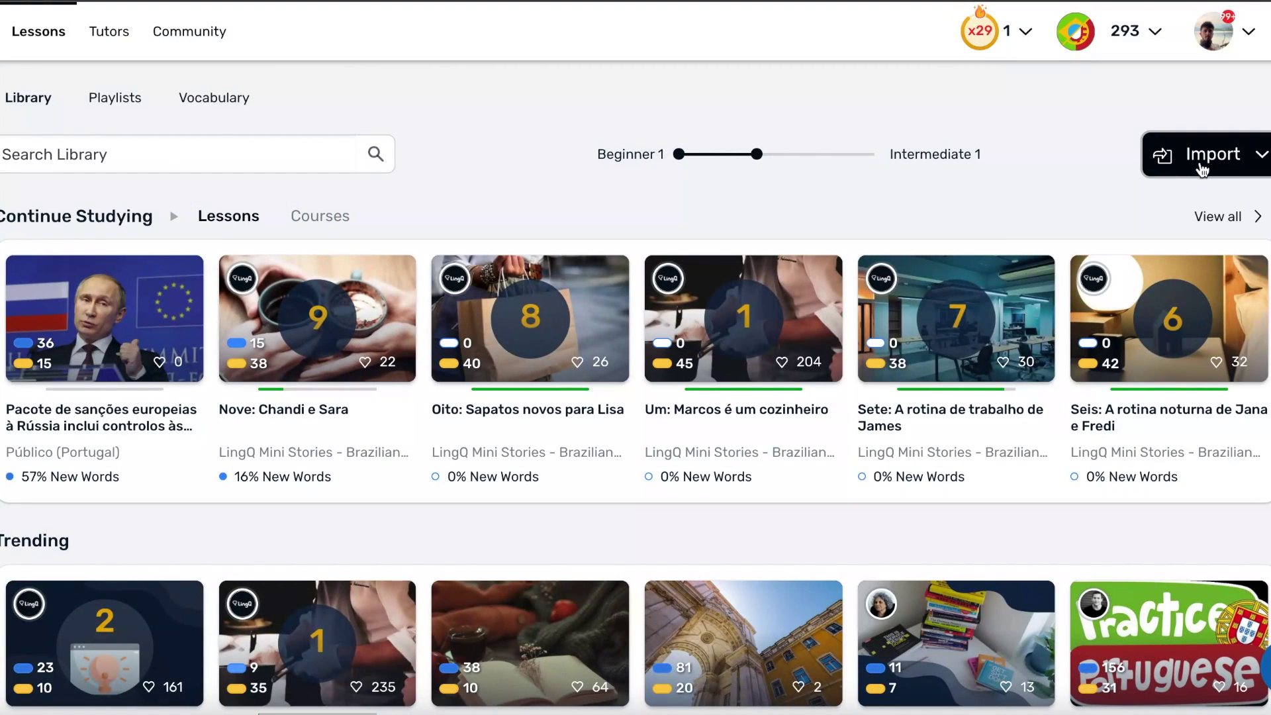
Start a new lesson titled 'O Descobridor Dos Sete Mares - Tim Maia'.
left_click(1205, 171)
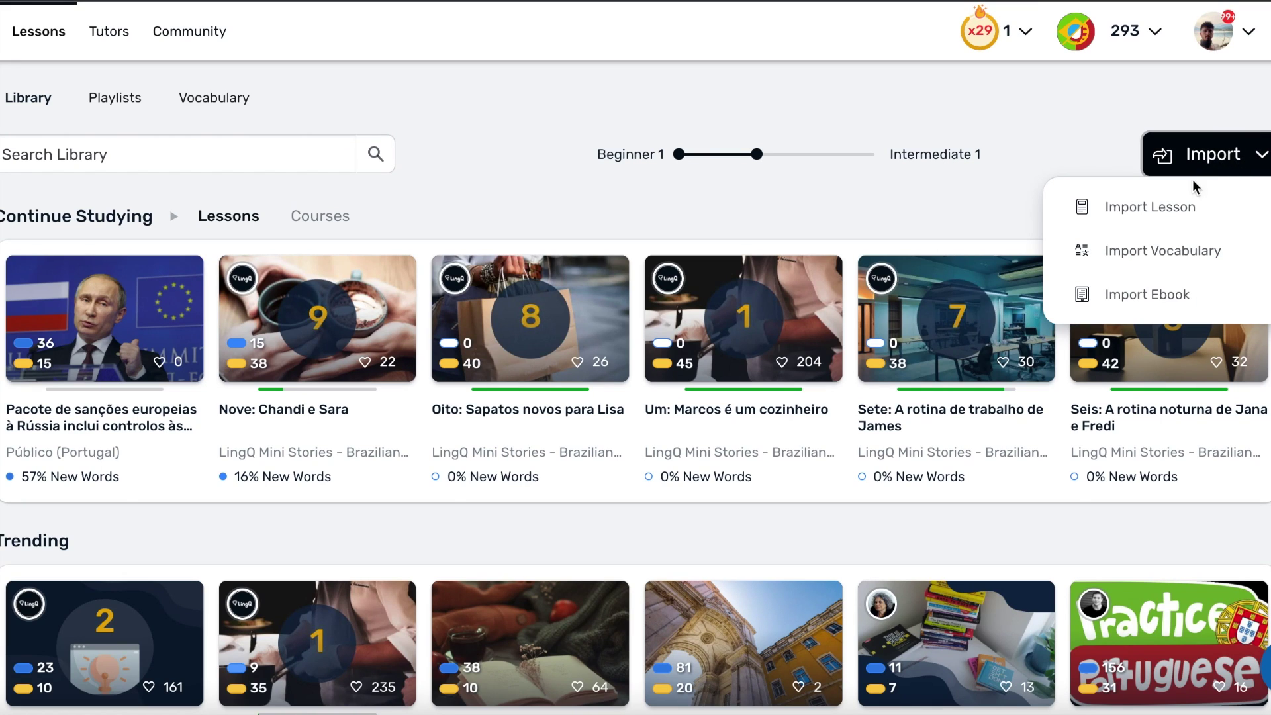
left_click(1184, 204)
left_click(372, 176)
key("ctrl+v")
type("- Tim Maia")
Write the description 'song lyrics of "O Descobridor Dos Sete Mares" by Tim Maia'.
left_click(398, 248)
type("song lyrics of")
triple_click(508, 181)
key("ctrl+c")
left_click(508, 230)
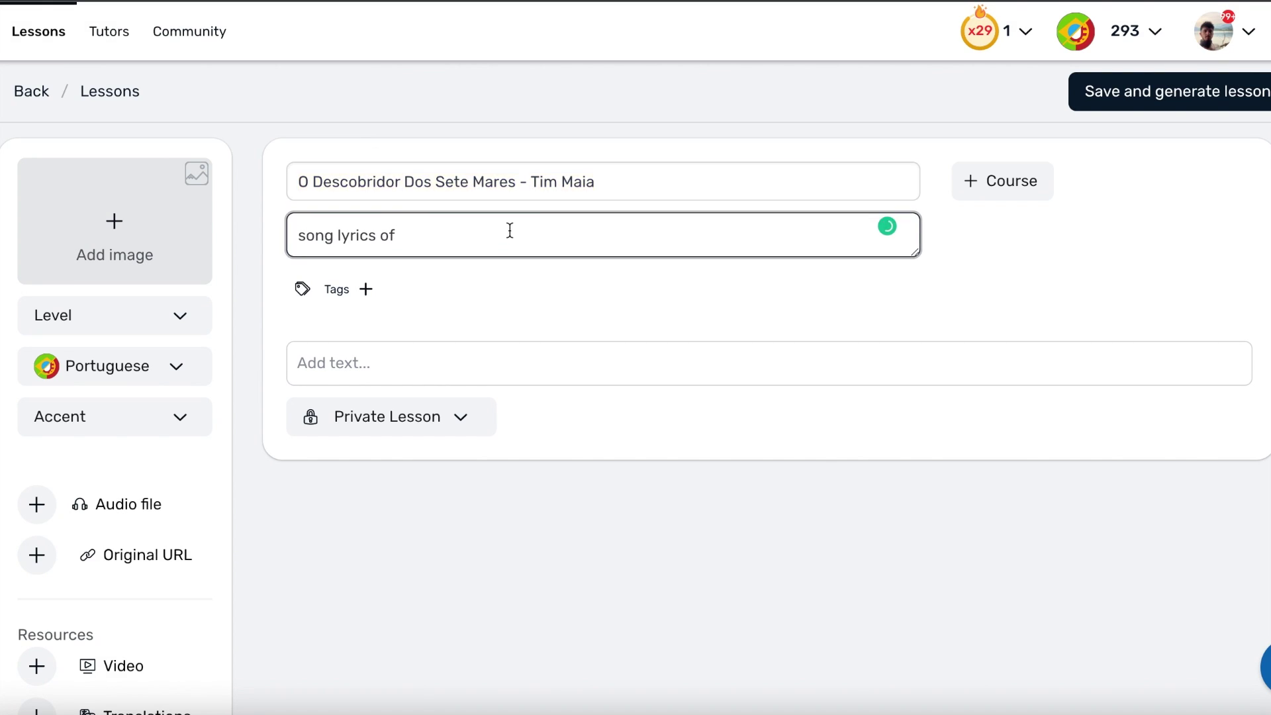
type("\"")
key("ctrl+v")
left_click(635, 236)
type("\"")
key("Delete")
type("by")
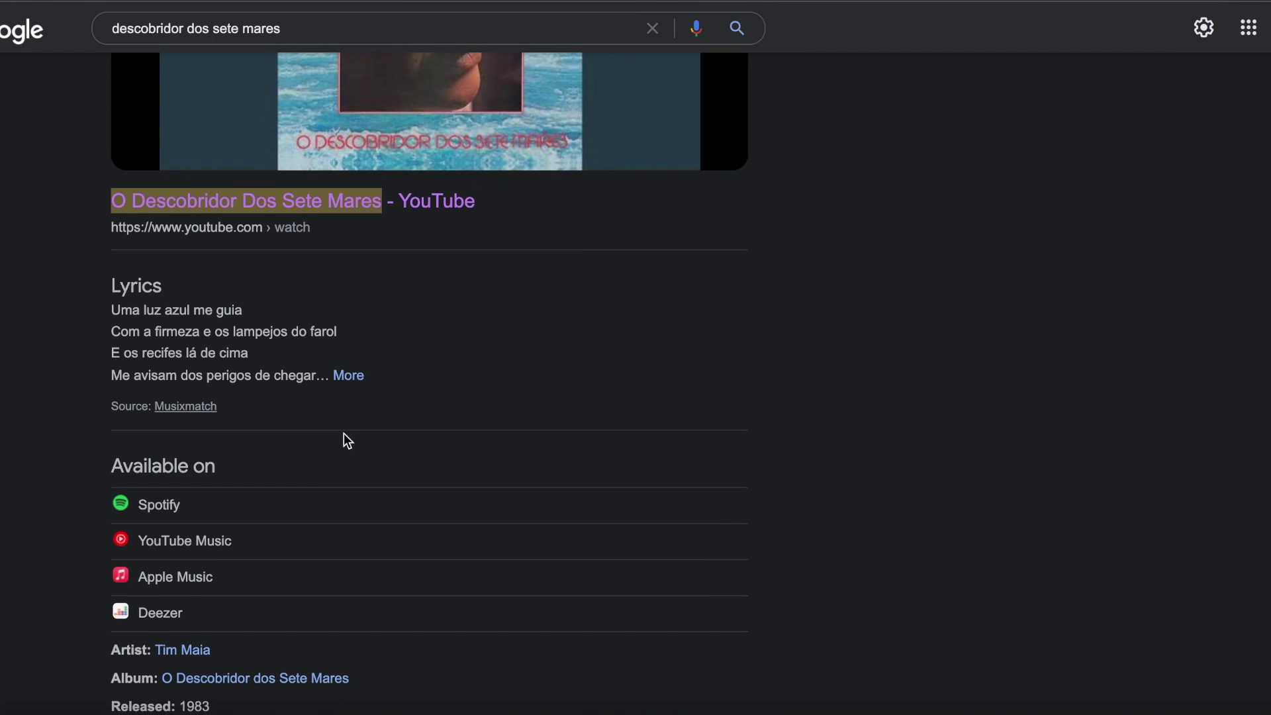
Paste the song lyrics from Google as the lesson text.
left_click(346, 371)
left_click_drag(106, 306, 250, 329)
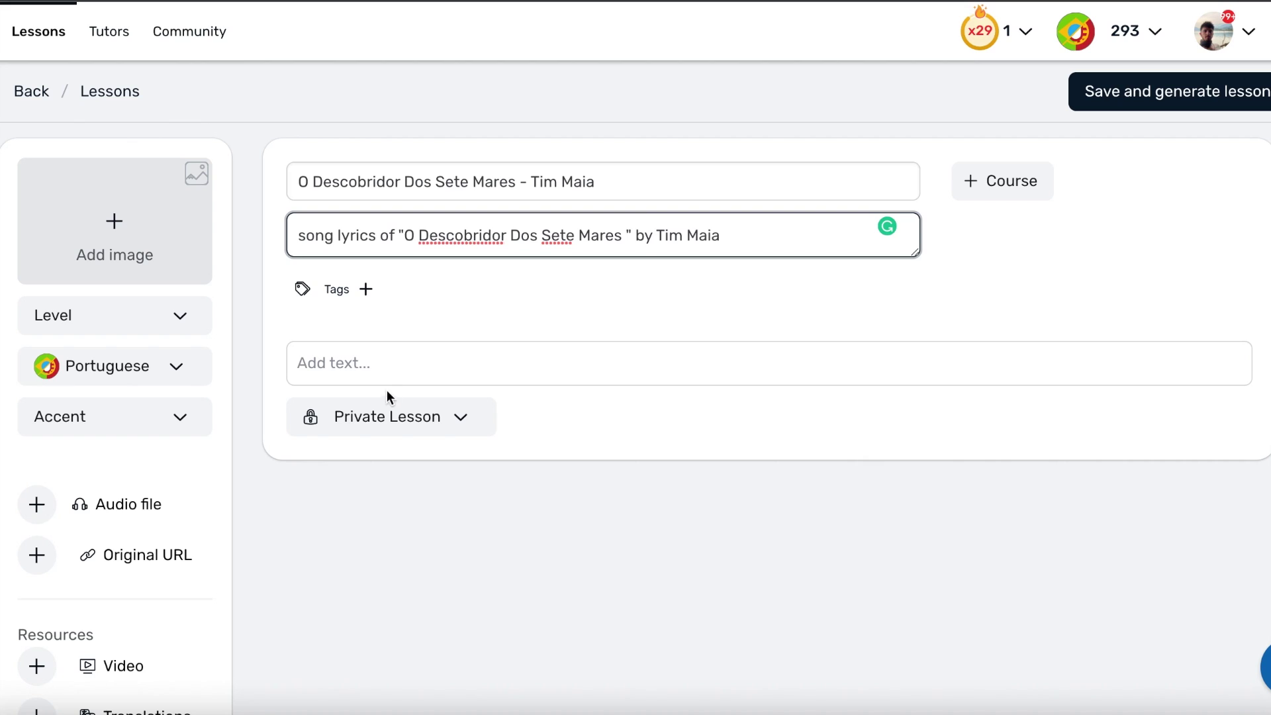
left_click(389, 390)
key("ctrl+v")
scroll(371, 331, "up", 10)
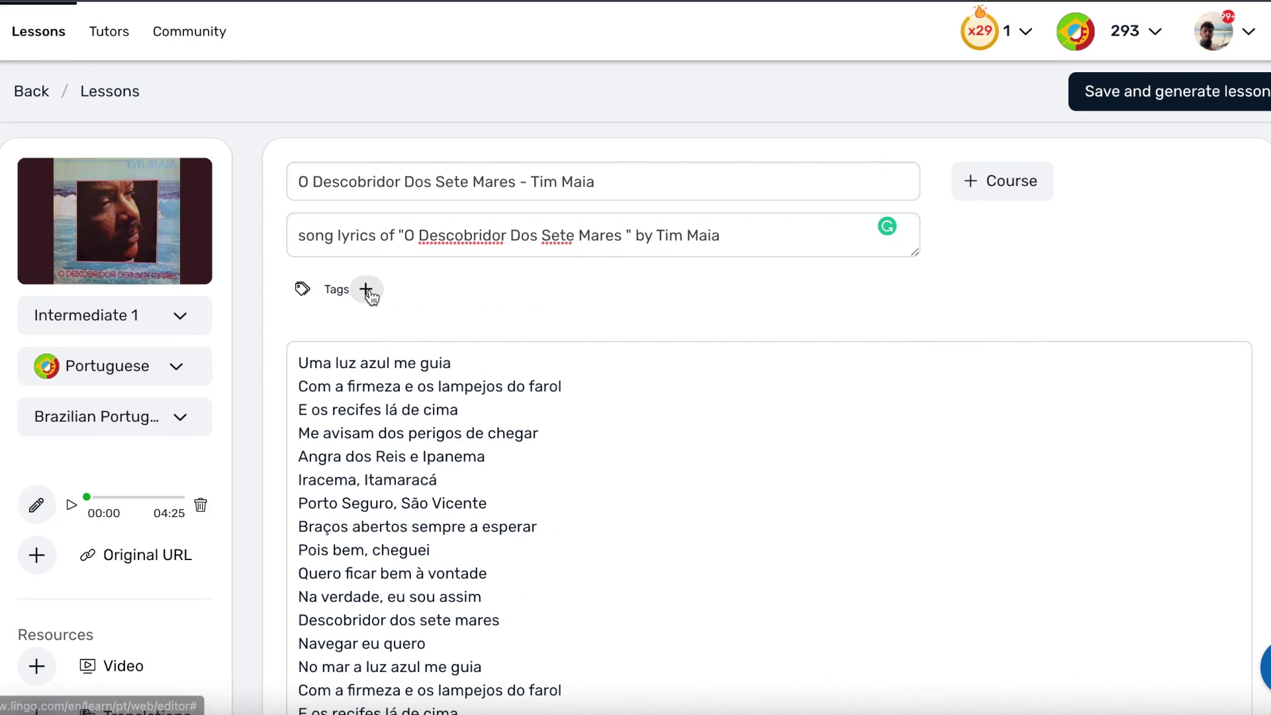
Tag the lesson 'musica brasileira' and begin adding an audio file.
left_click(367, 291)
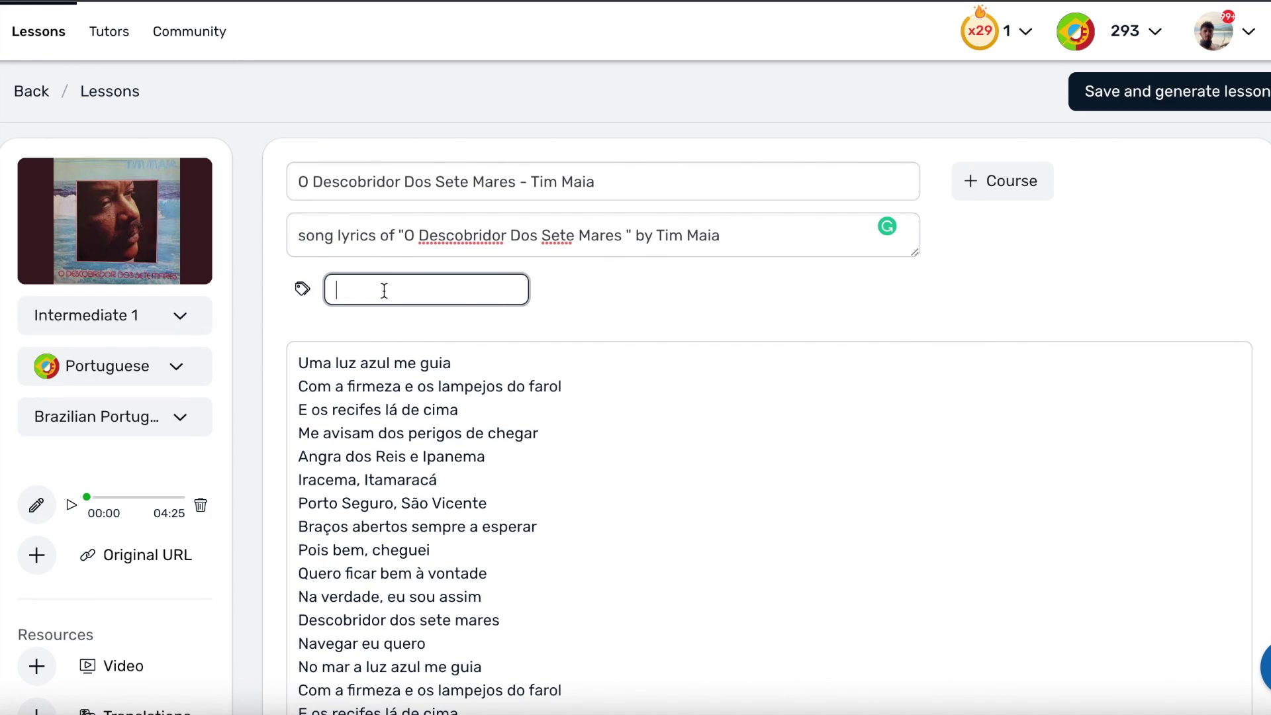
type("musica")
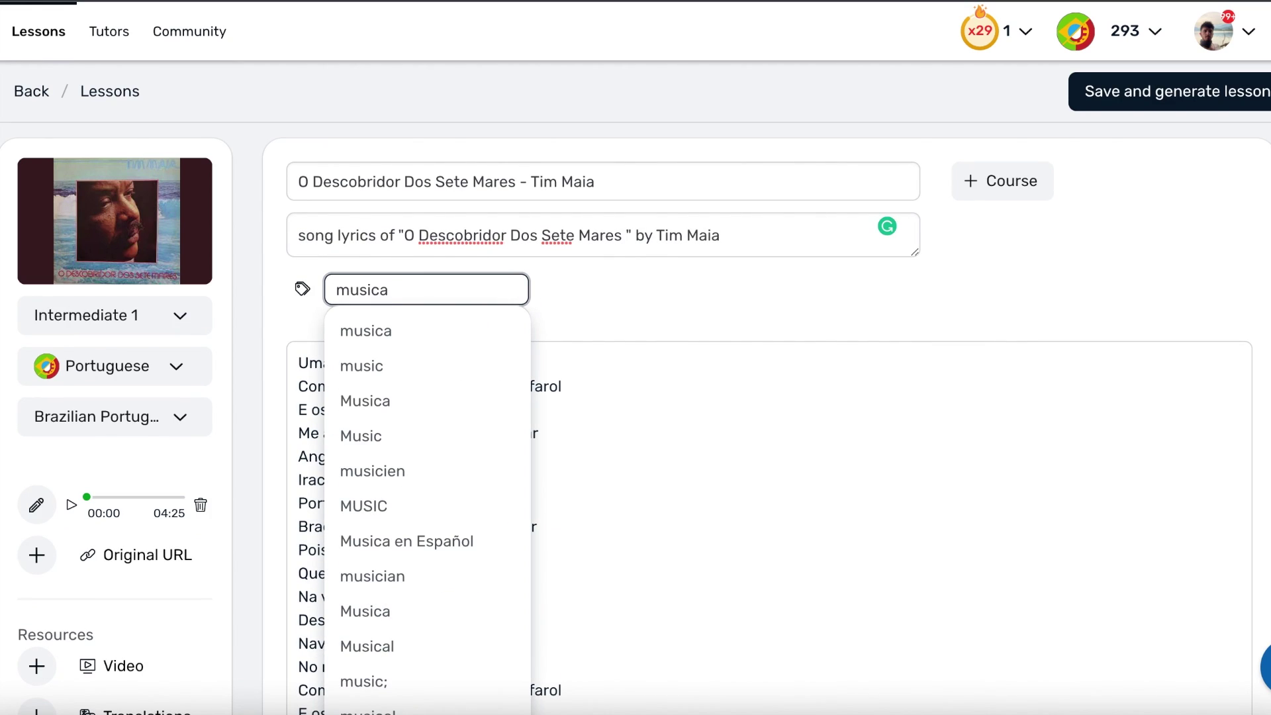
type(" br")
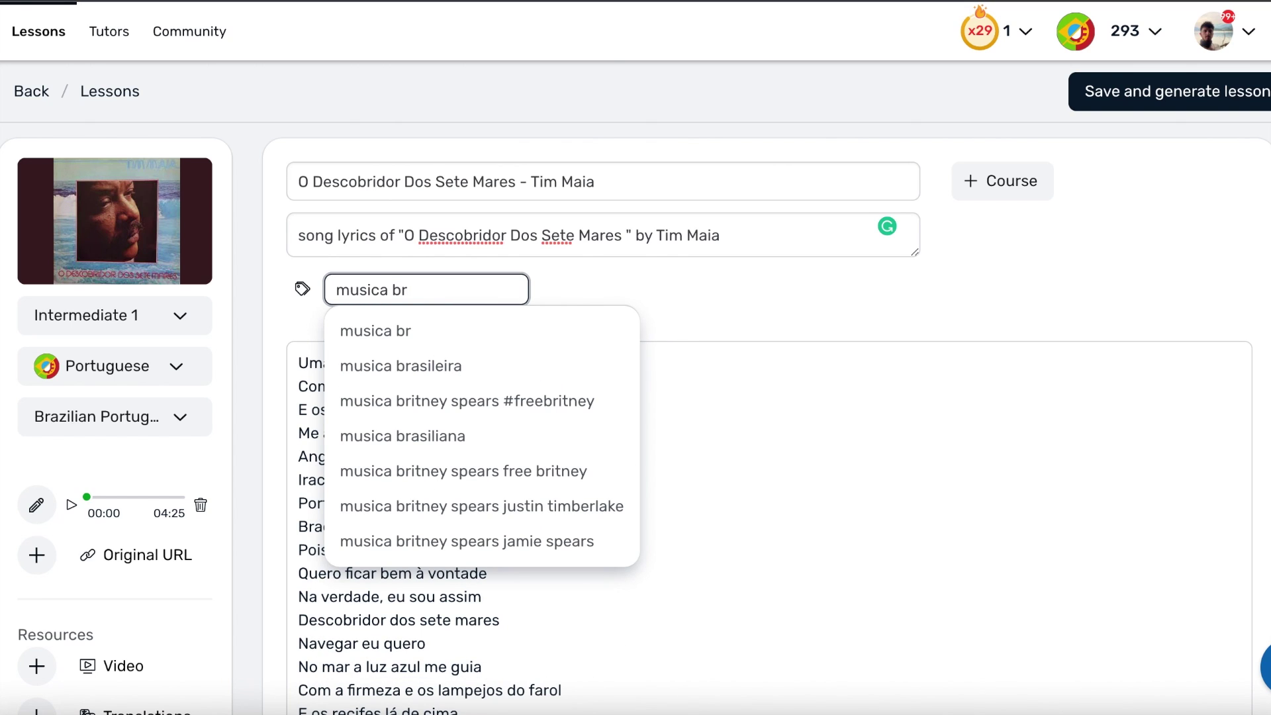
left_click(427, 369)
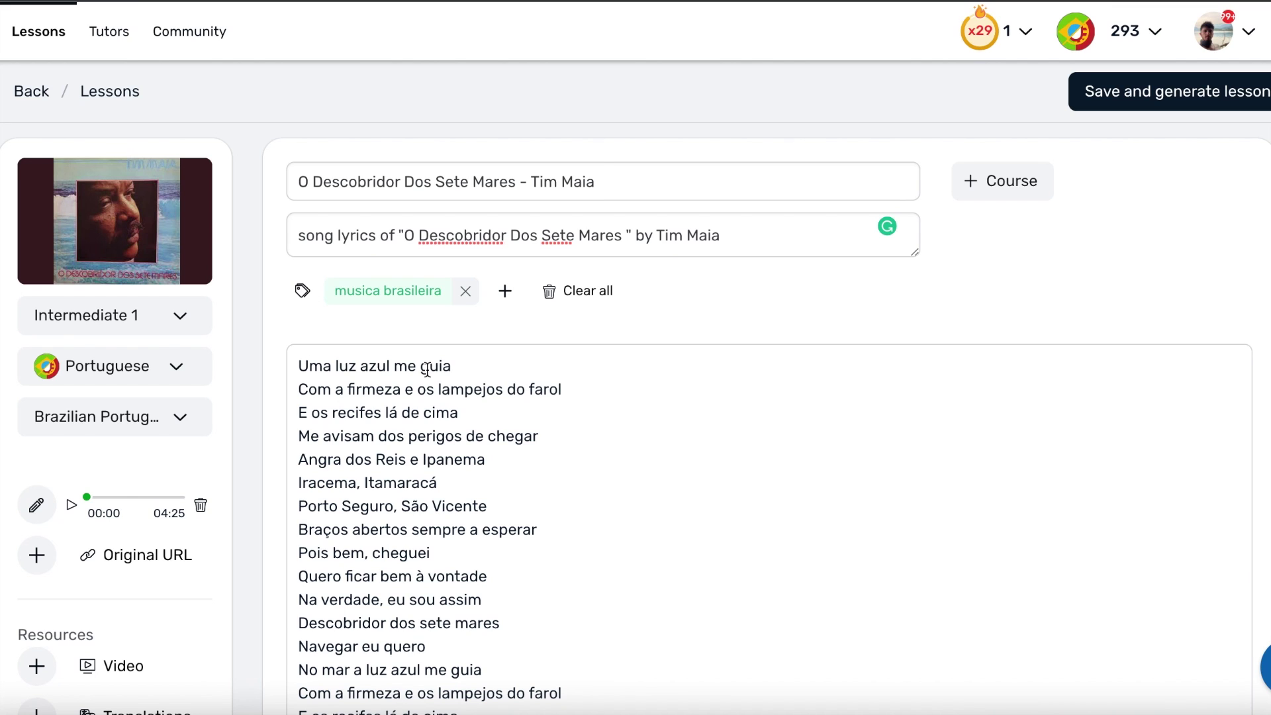
scroll(427, 369, "down", 1)
left_click(36, 429)
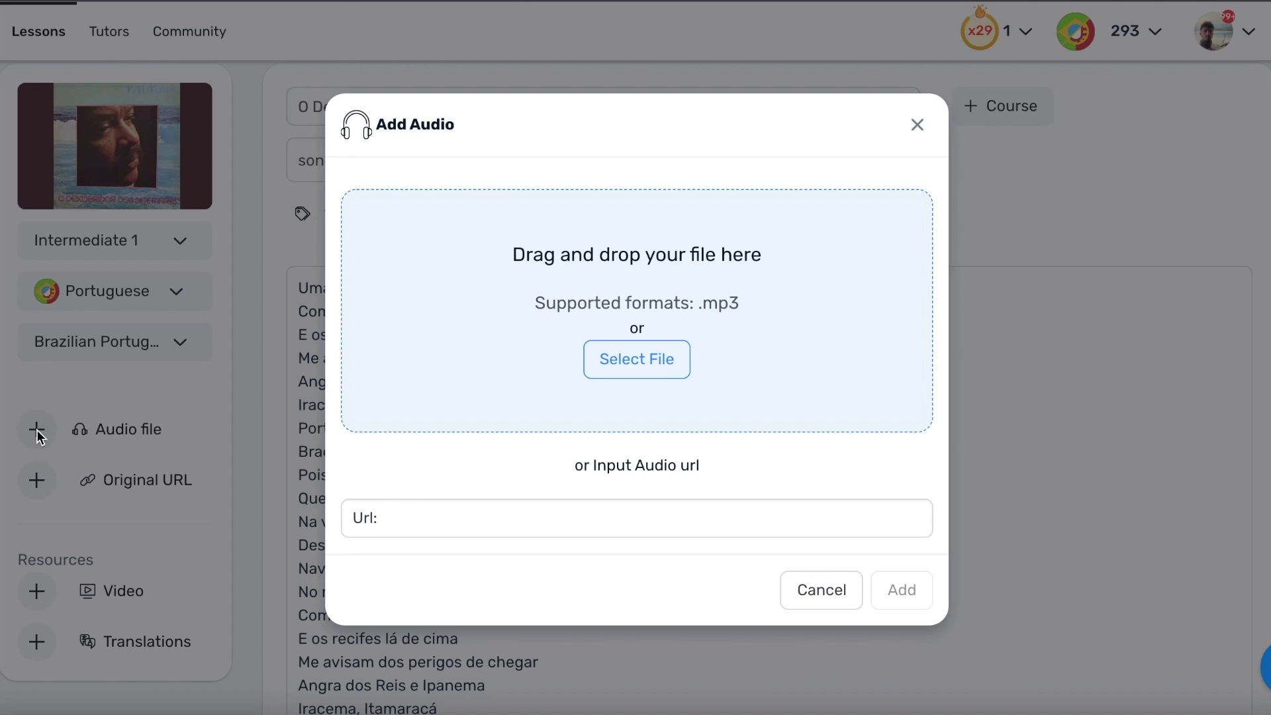
Browse Downloads for the 'O Descobridor Dos Sete Mares' MP3 as lesson audio.
left_click(658, 357)
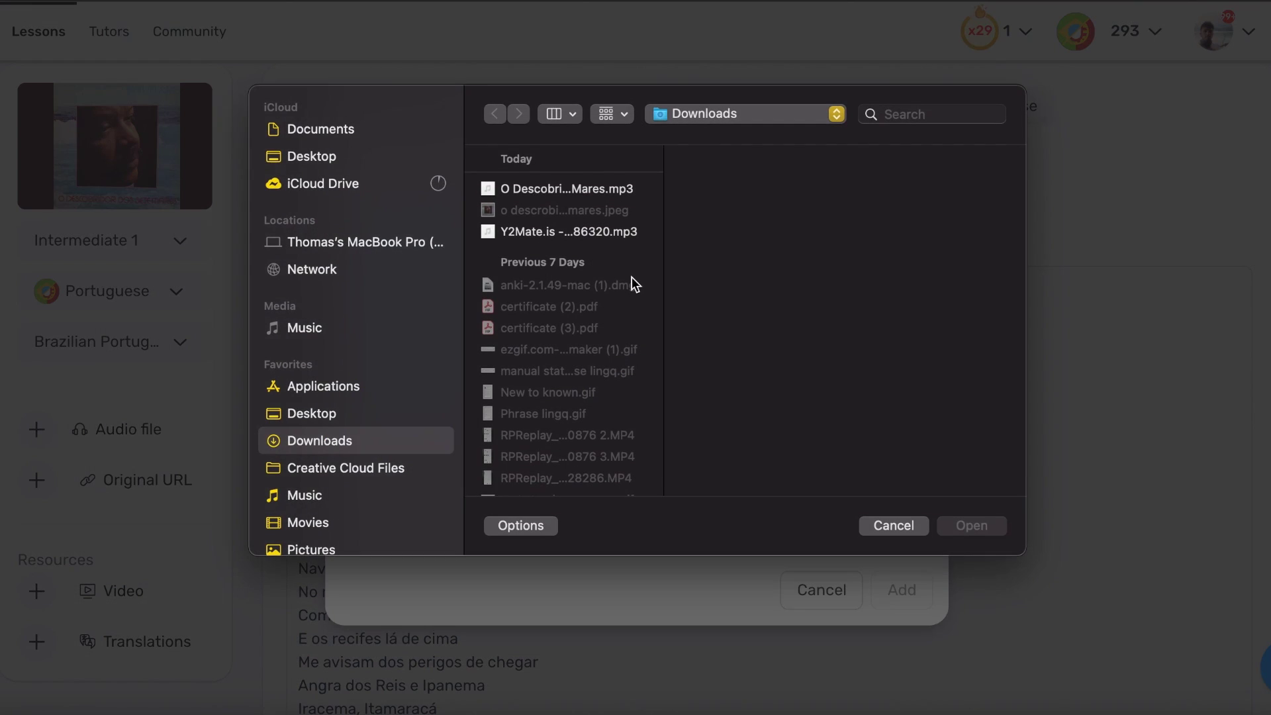
left_click(590, 231)
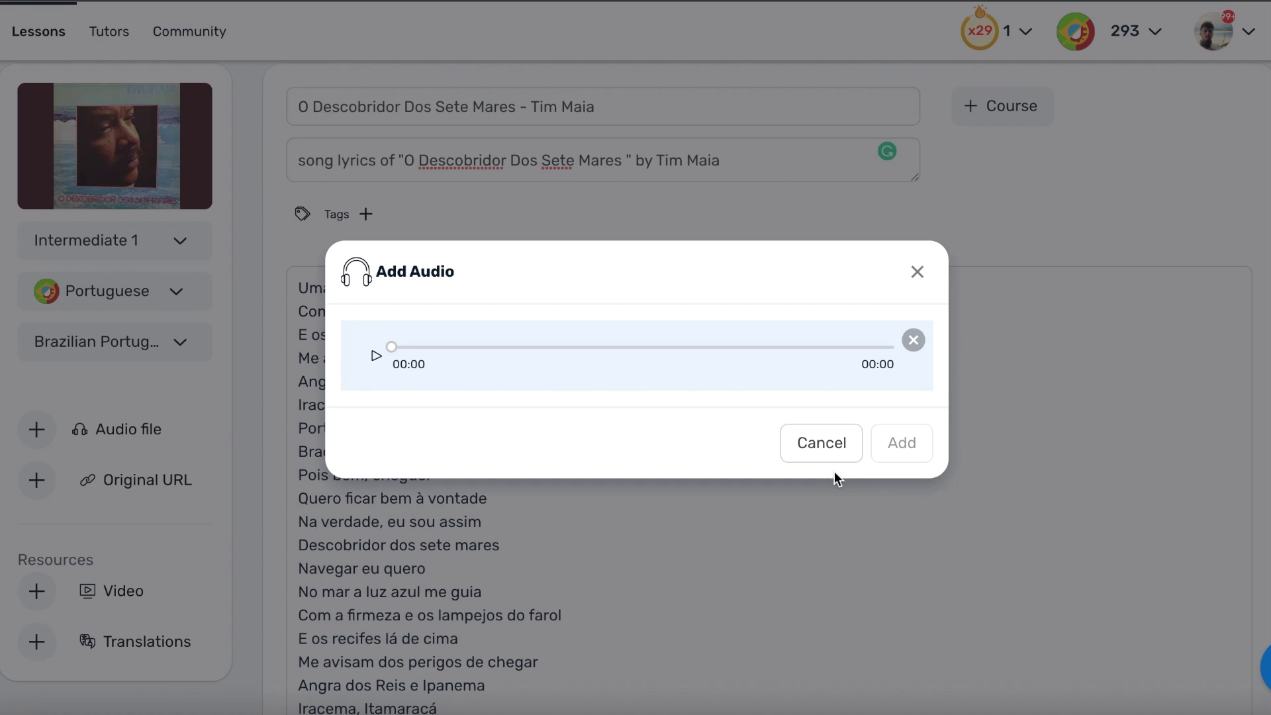